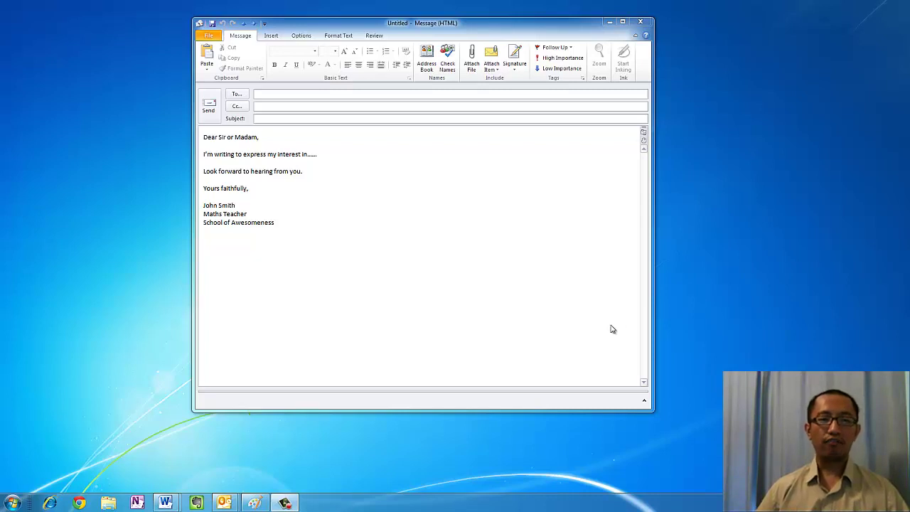
Select the typed signature block in the message body, then deselect it
click(390, 258)
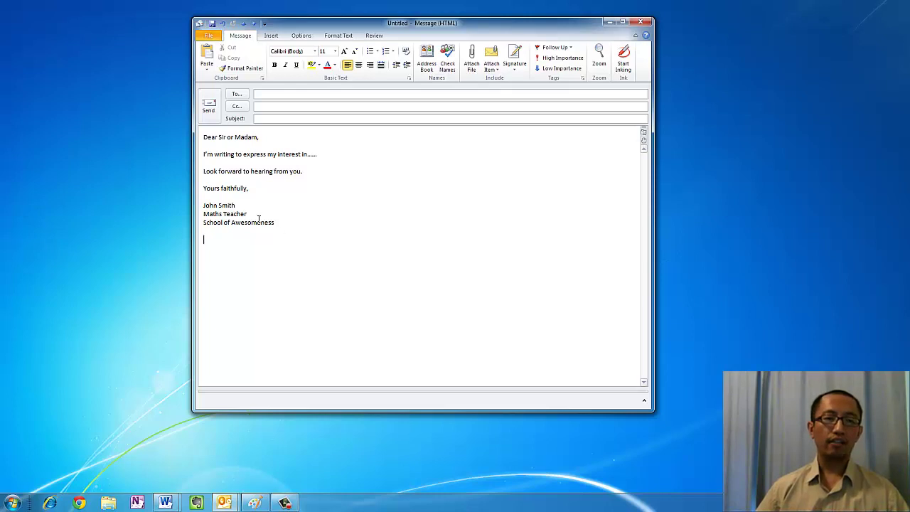
mouse_move(205, 231)
mouse_down()
mouse_move(203, 207)
mouse_move(211, 235)
mouse_move(203, 207)
mouse_up()
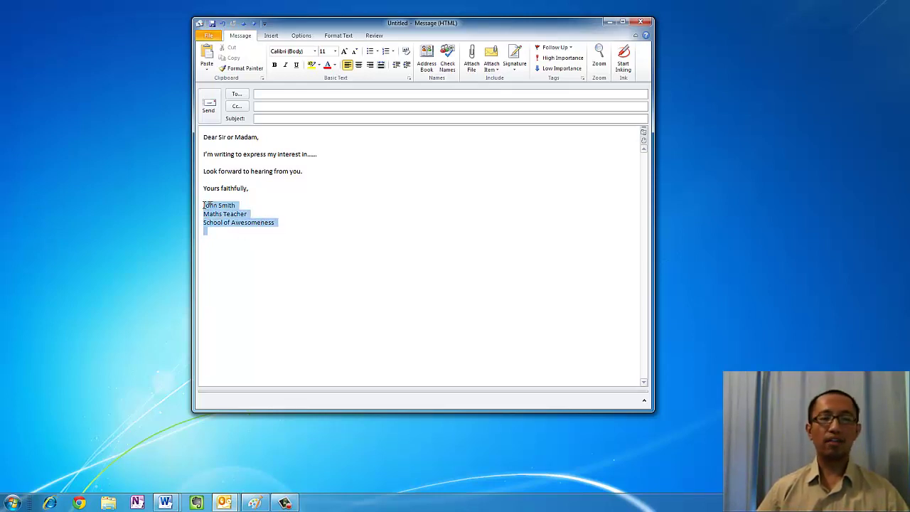
click(214, 238)
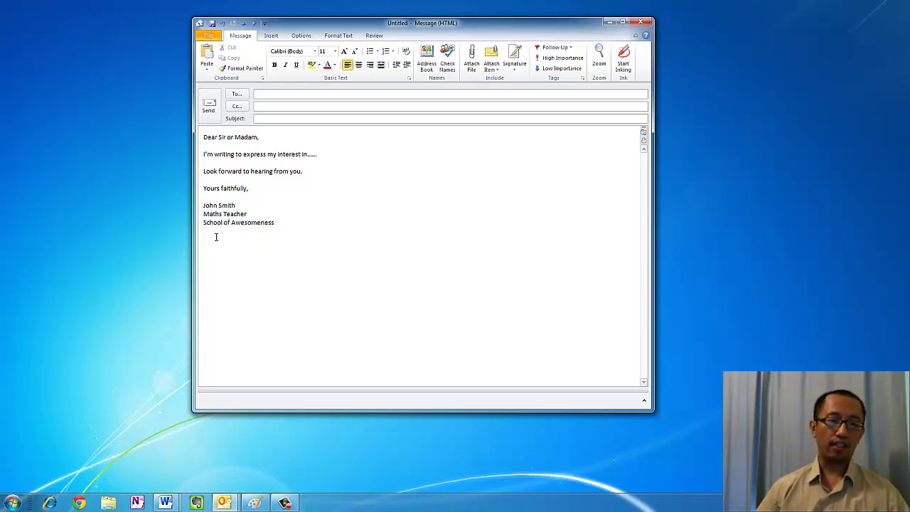
drag(219, 242, 201, 207)
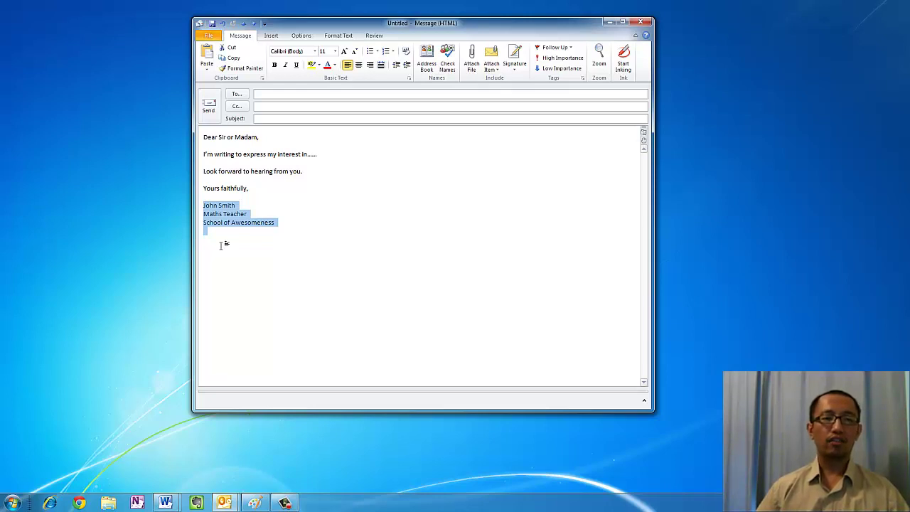
click(221, 245)
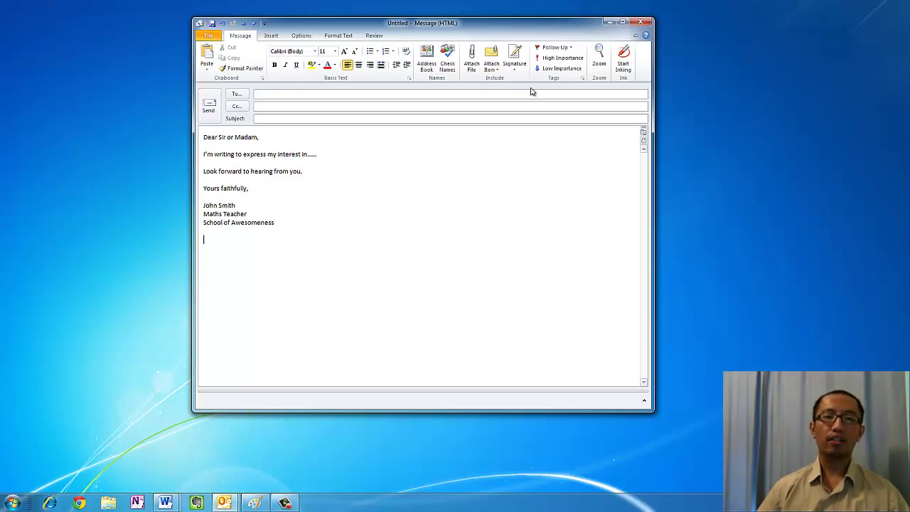
Insert the saved 'mysignature' logo signature and minimize the message window
click(517, 68)
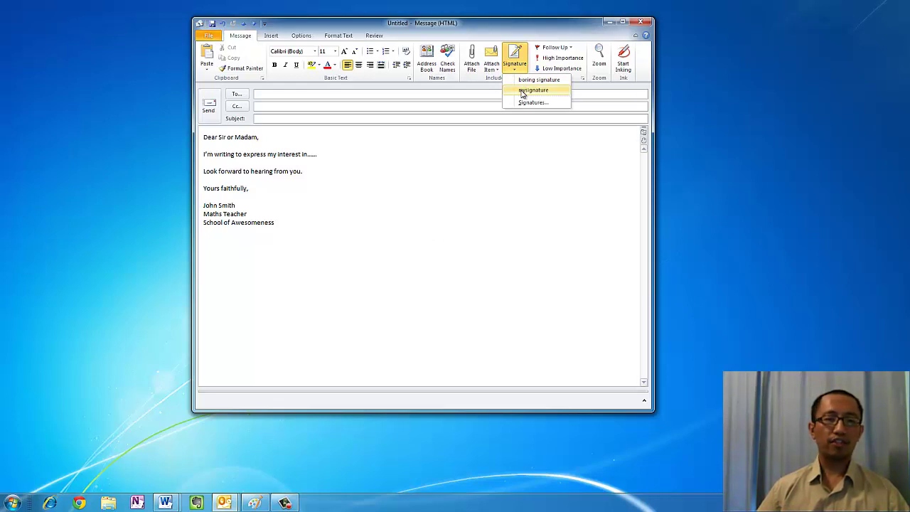
click(533, 91)
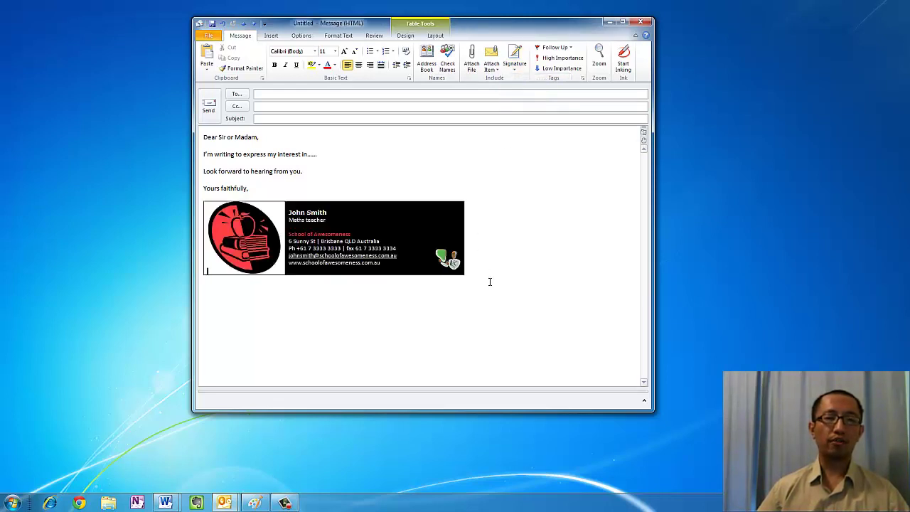
click(493, 320)
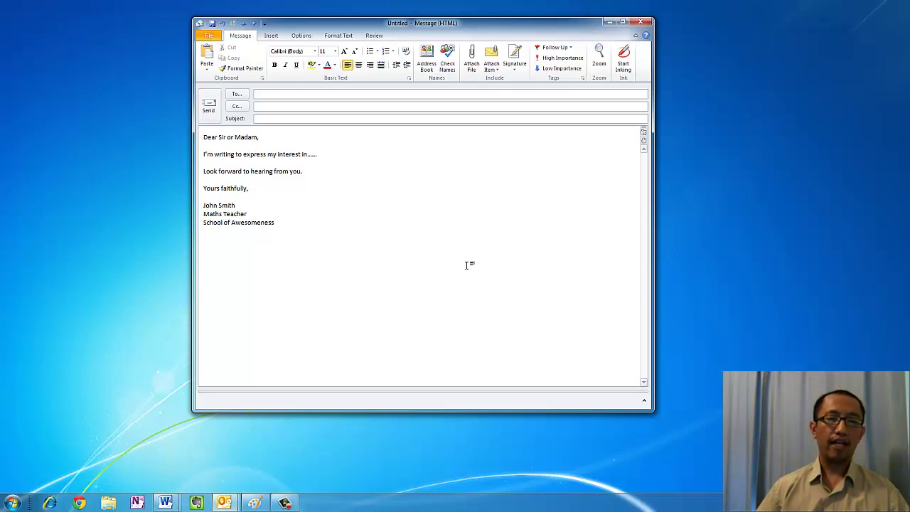
click(515, 58)
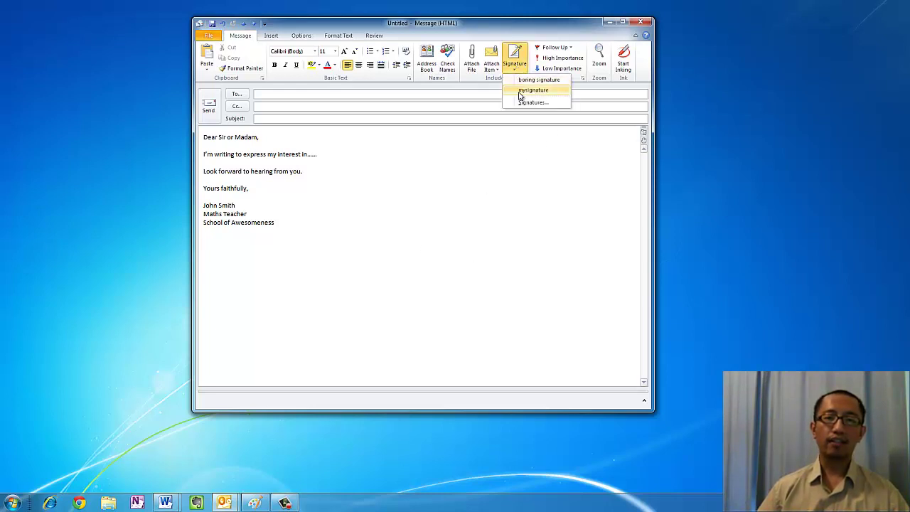
click(520, 91)
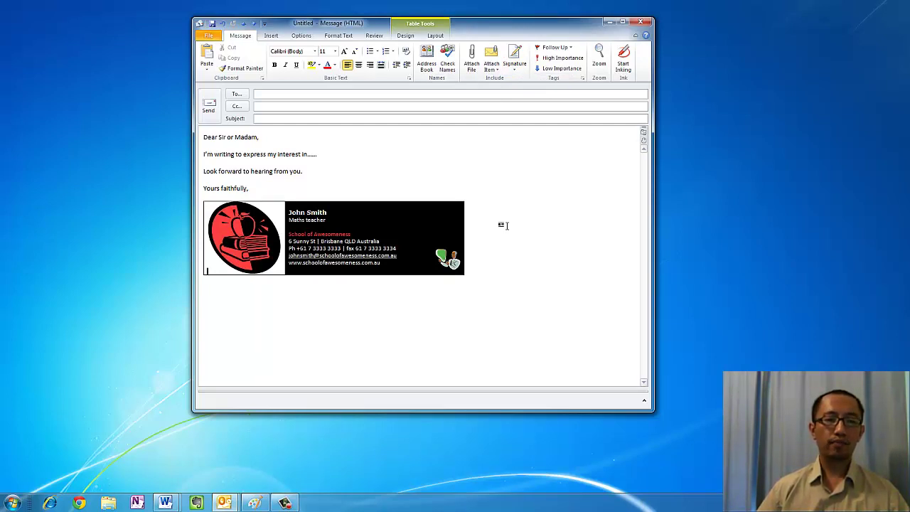
click(609, 22)
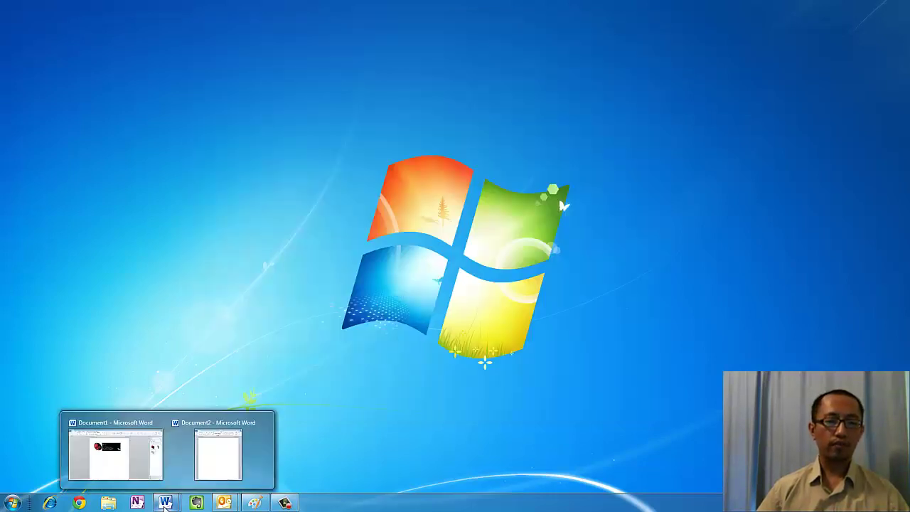
Insert a 2x1 table into the blank Document2
click(213, 448)
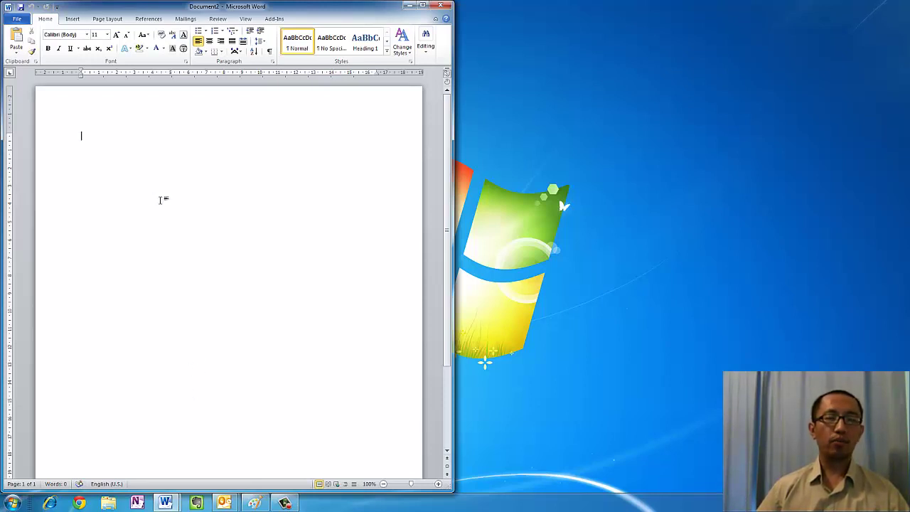
click(72, 18)
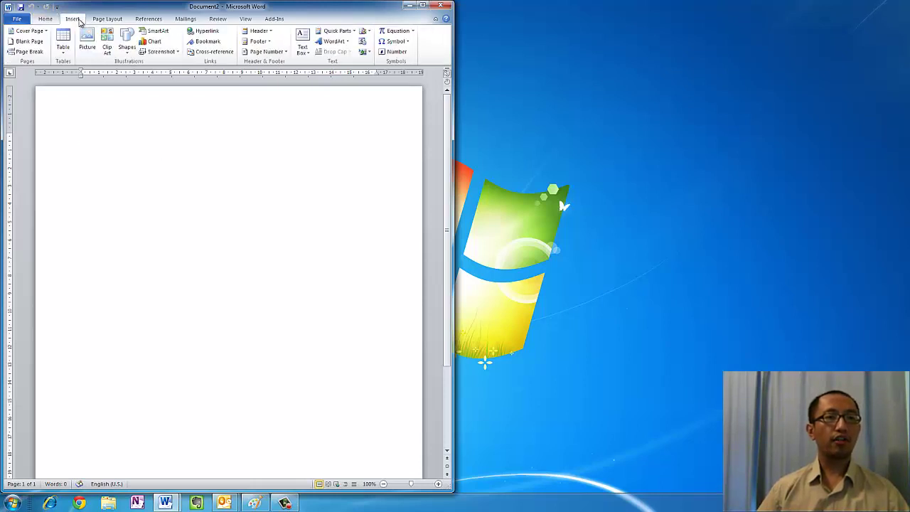
click(66, 50)
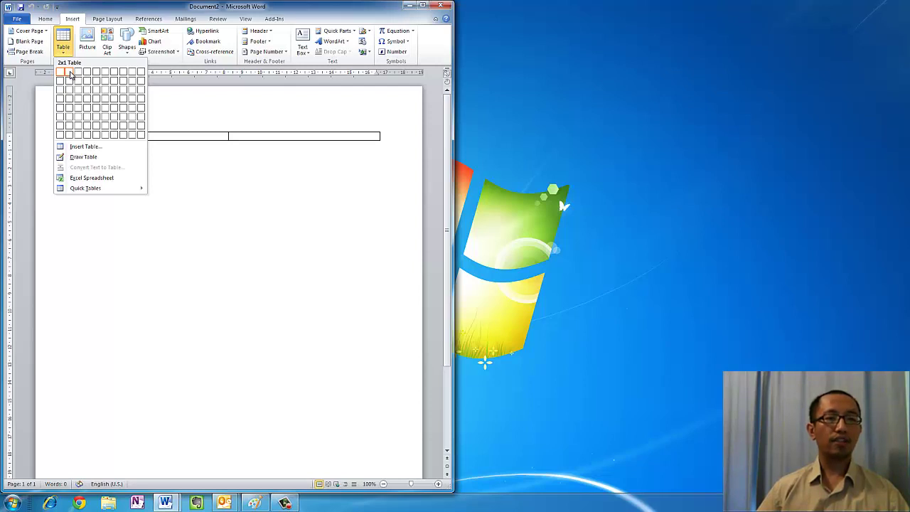
click(70, 74)
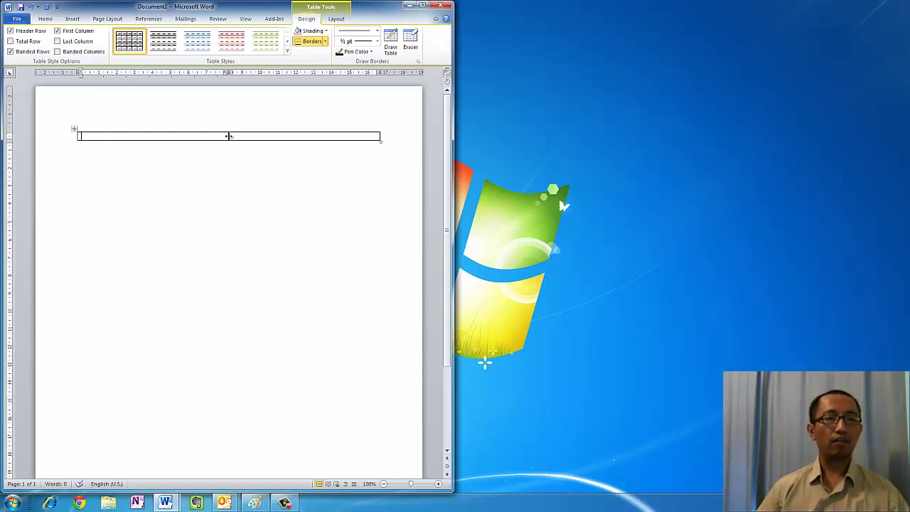
Narrow the table's left column and pull its right edge inward
drag(228, 136, 152, 137)
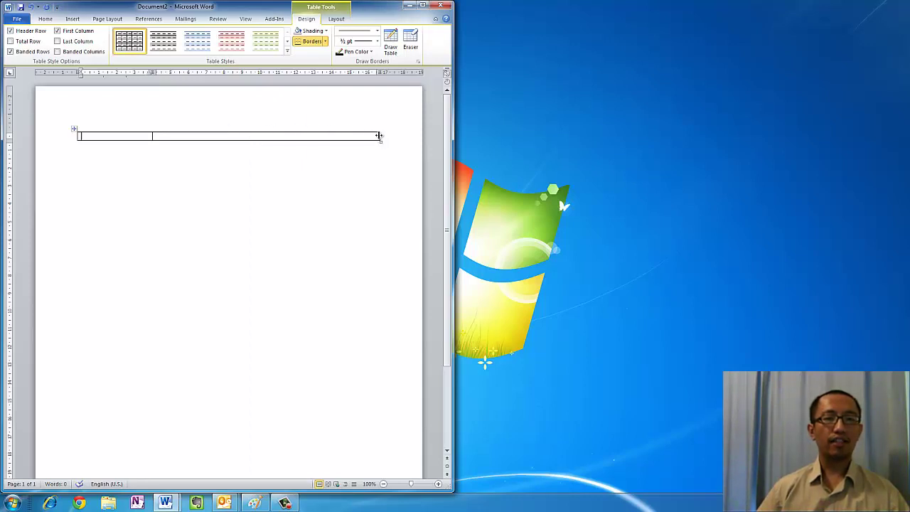
drag(379, 136, 330, 137)
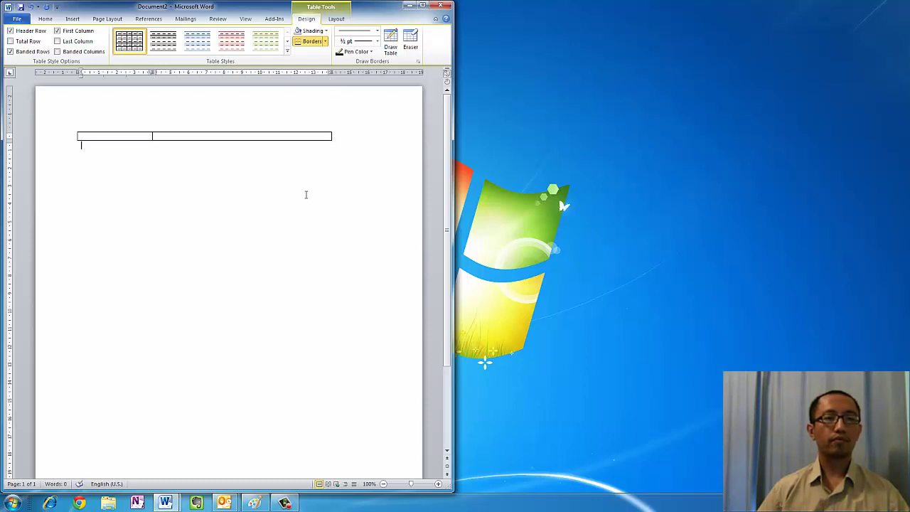
click(306, 194)
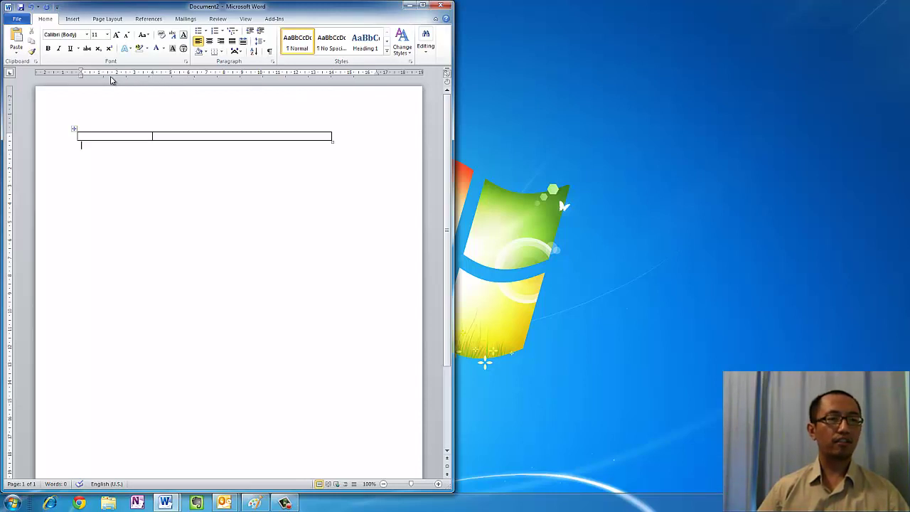
Set 'Show measurements in units of' to Centimeters in Word's Advanced options
click(17, 20)
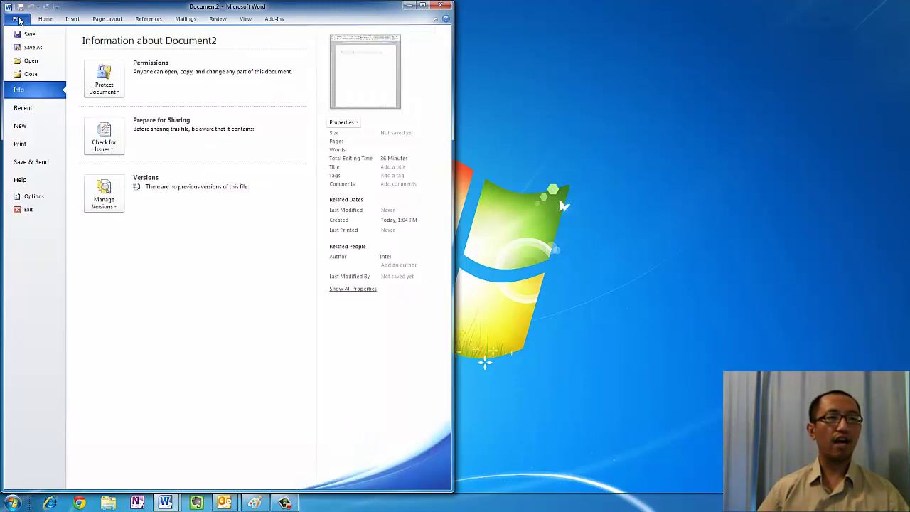
click(32, 195)
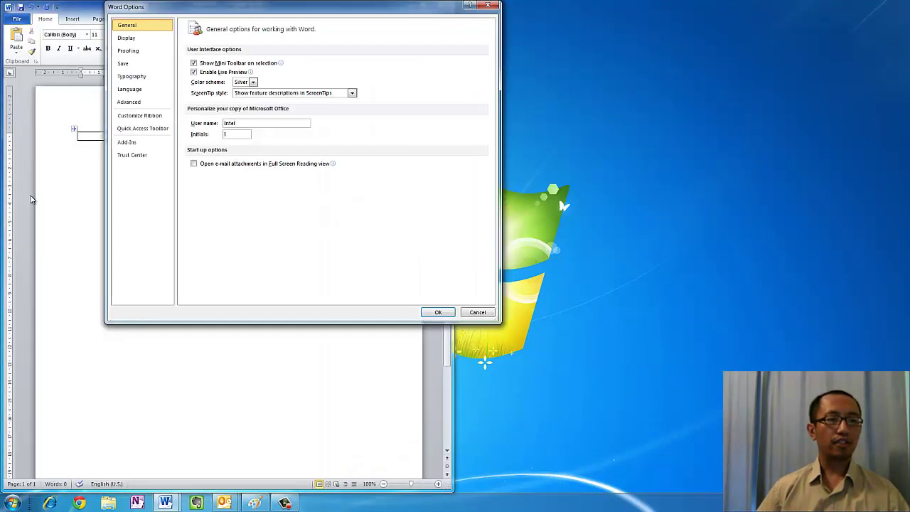
click(128, 104)
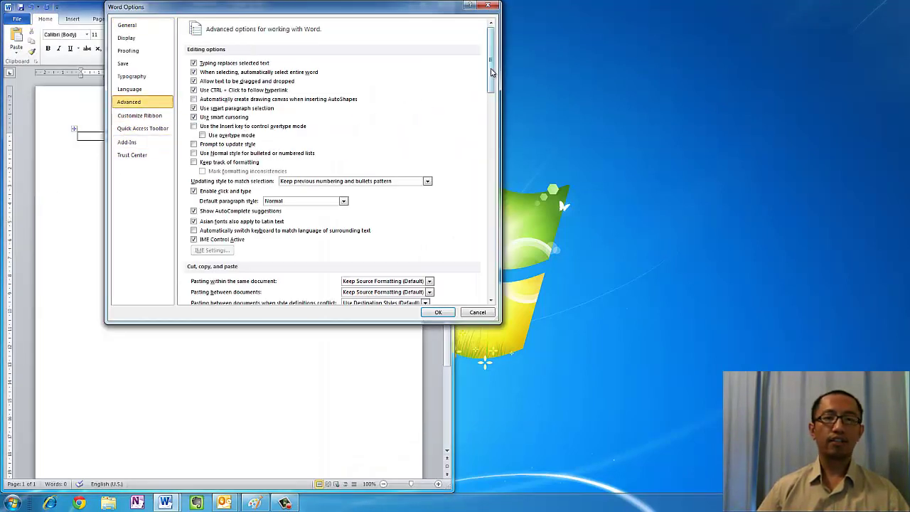
drag(491, 71, 490, 186)
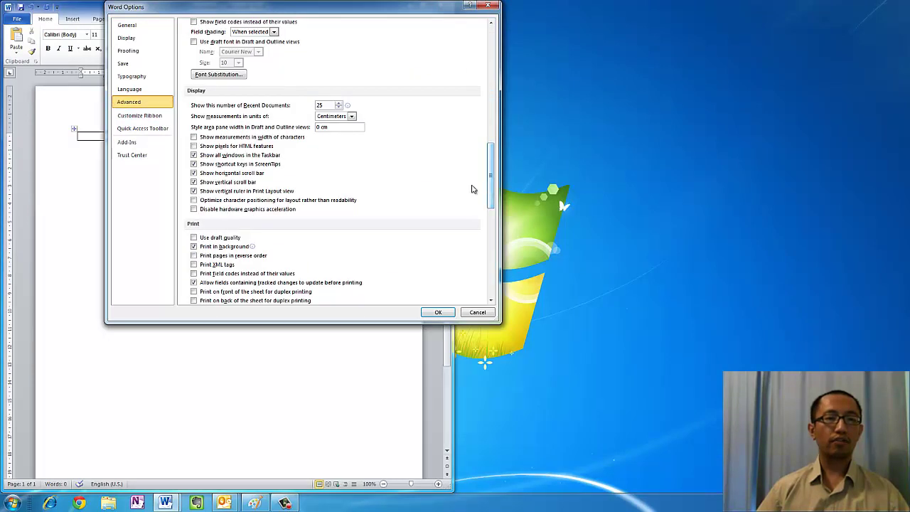
click(333, 117)
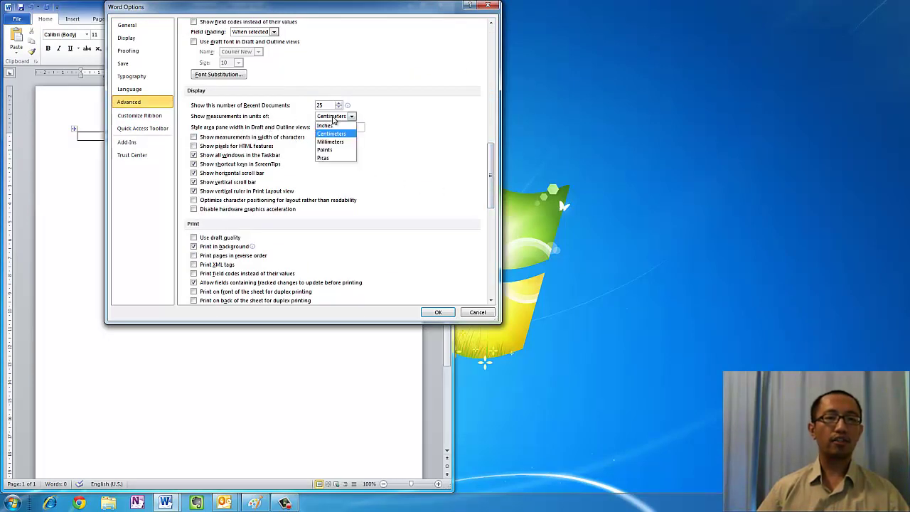
click(333, 133)
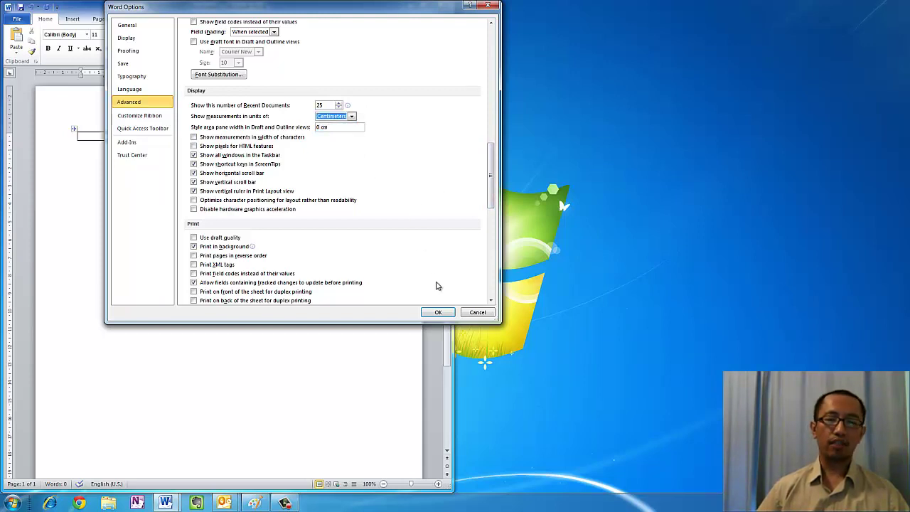
click(437, 312)
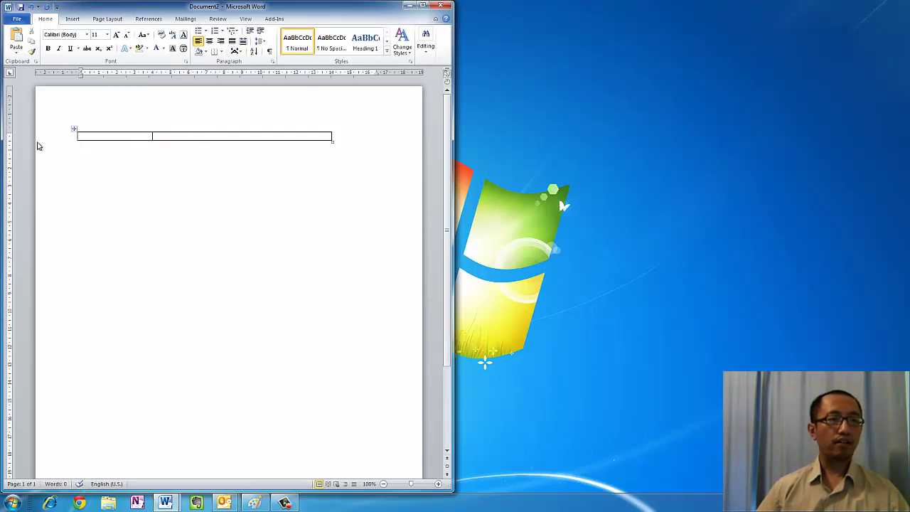
Drag the table's bottom border down to make the row much taller, with the caret in the first cell
drag(105, 140, 112, 205)
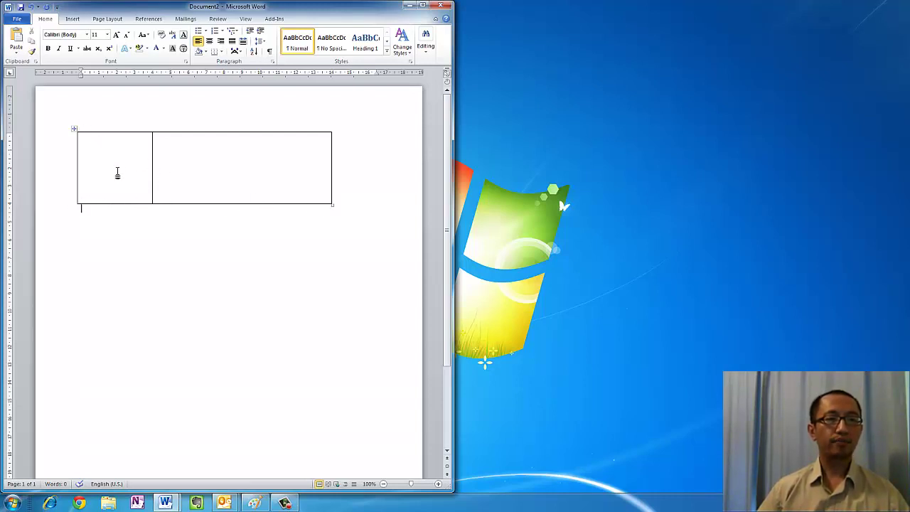
click(117, 171)
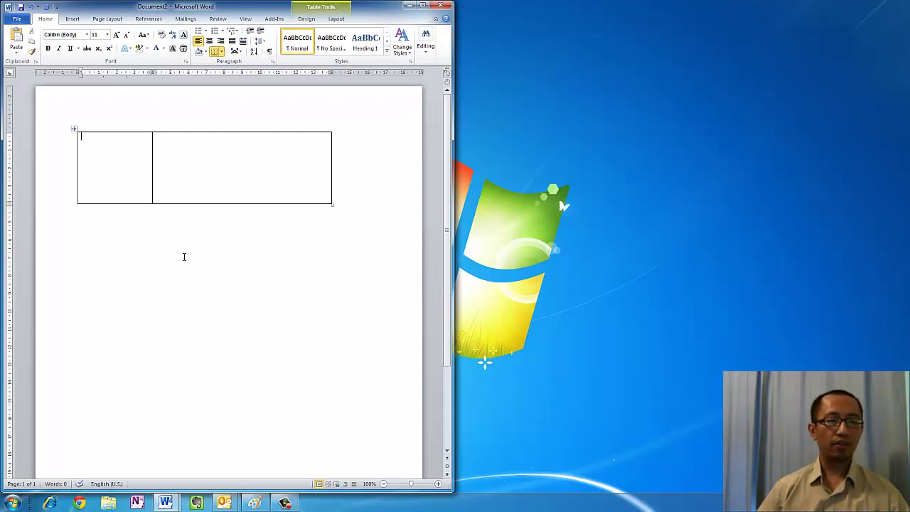
mouse_move(224, 502)
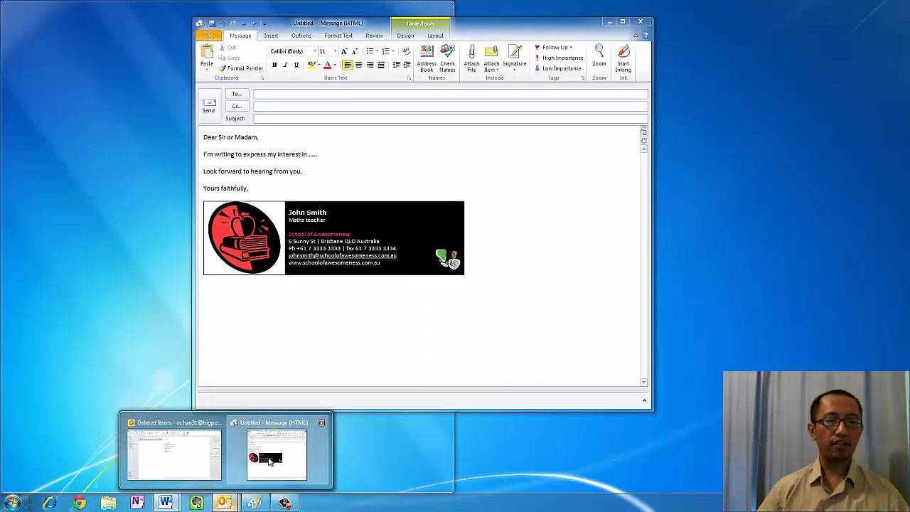
click(270, 459)
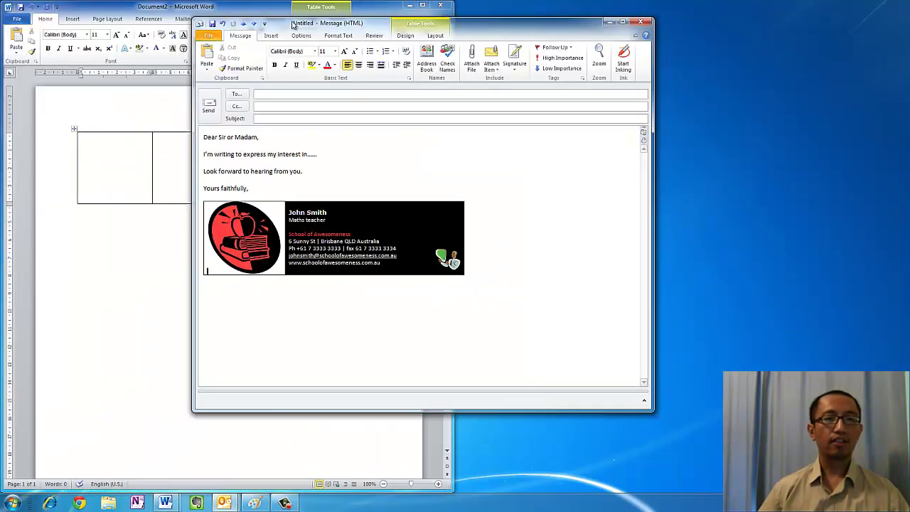
drag(293, 24, 480, 9)
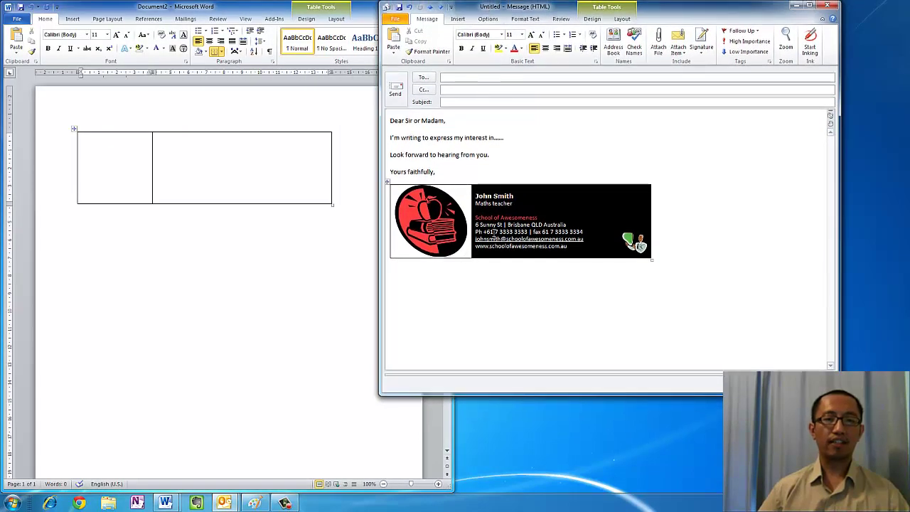
drag(498, 8, 526, 7)
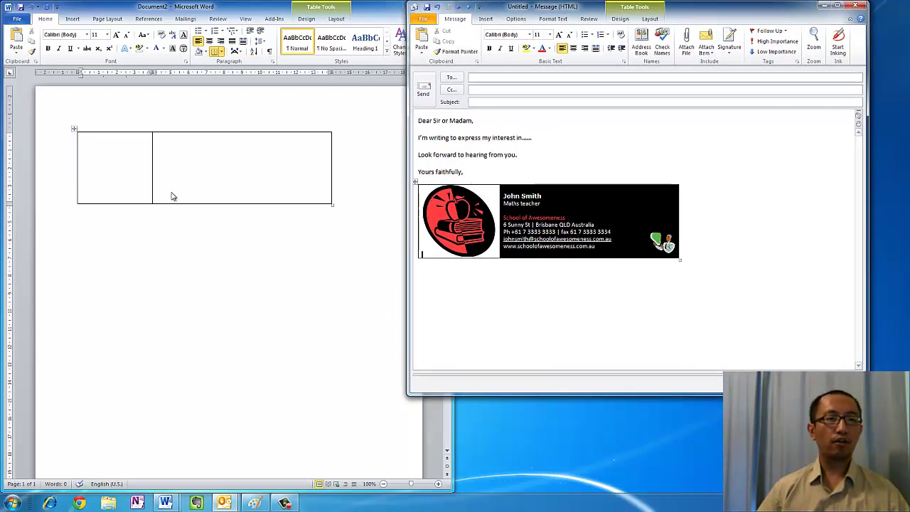
click(103, 156)
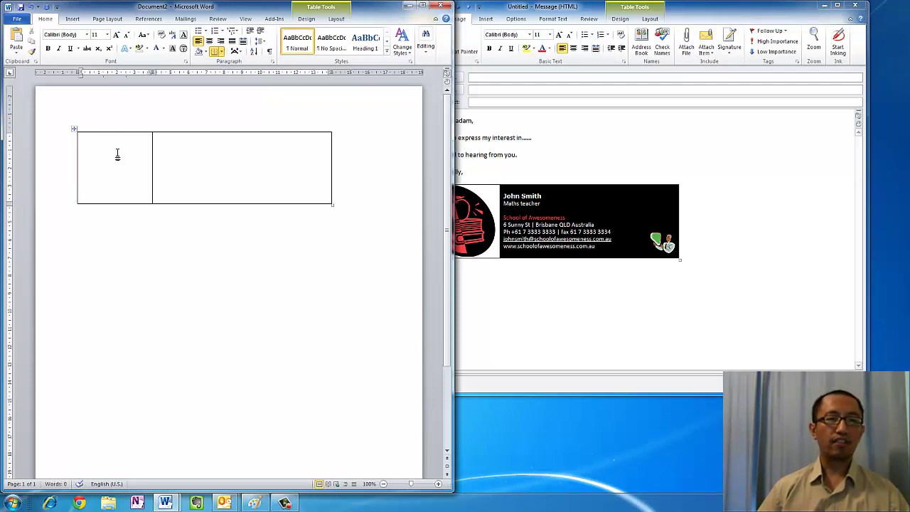
Load google.com.au in Chrome and clip the Google logo with Windows+S
click(77, 503)
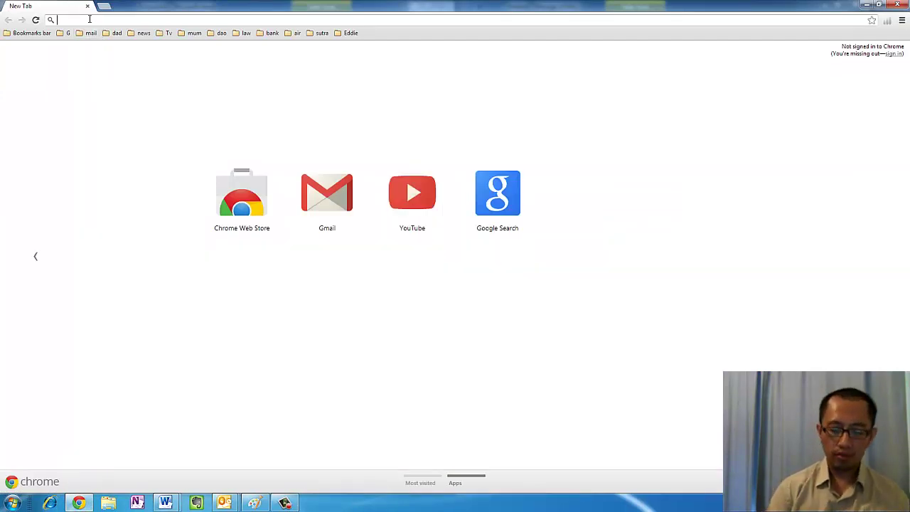
text(google.com.au)
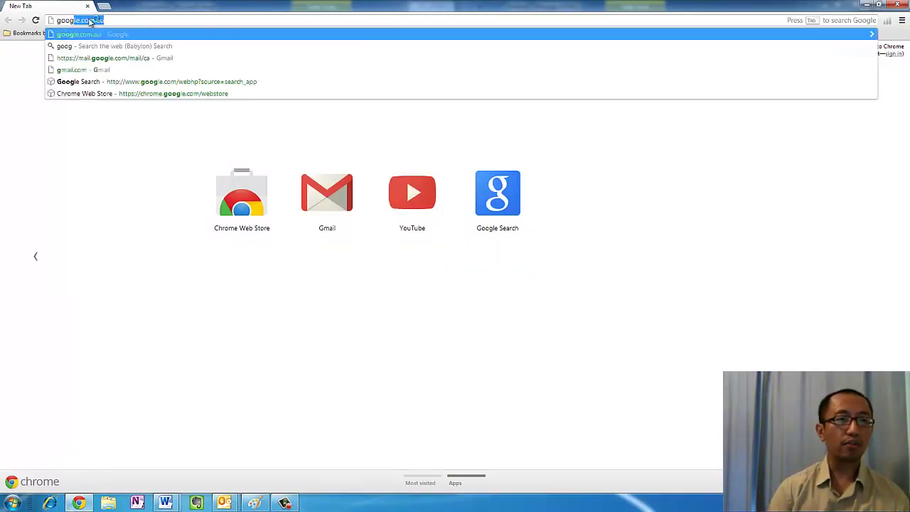
key(Return)
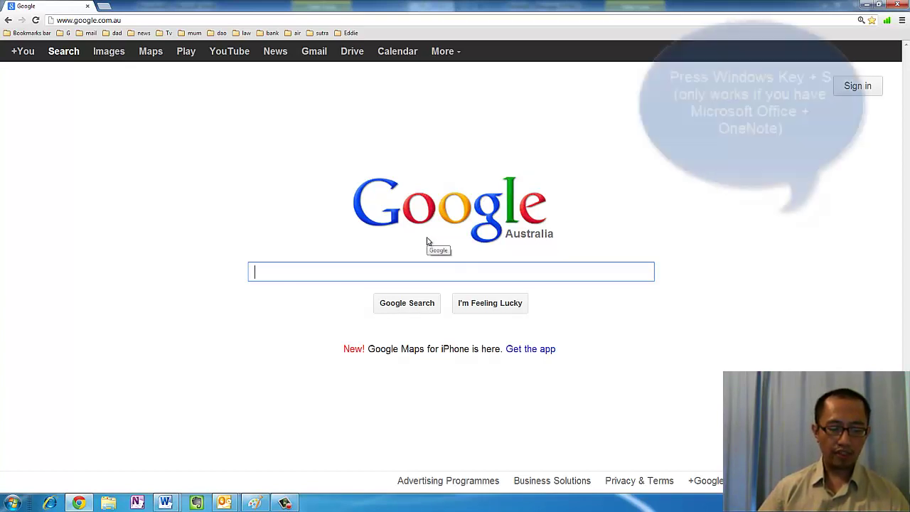
key(super+s)
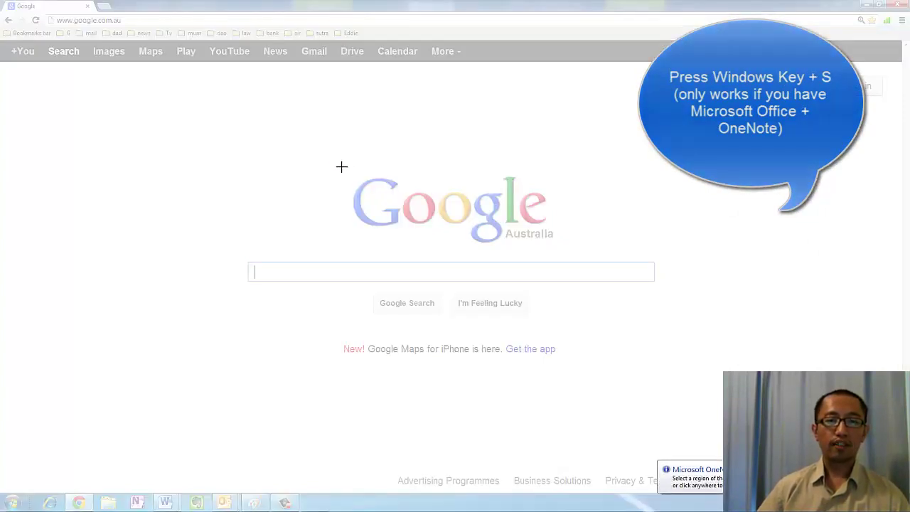
drag(343, 167, 406, 238)
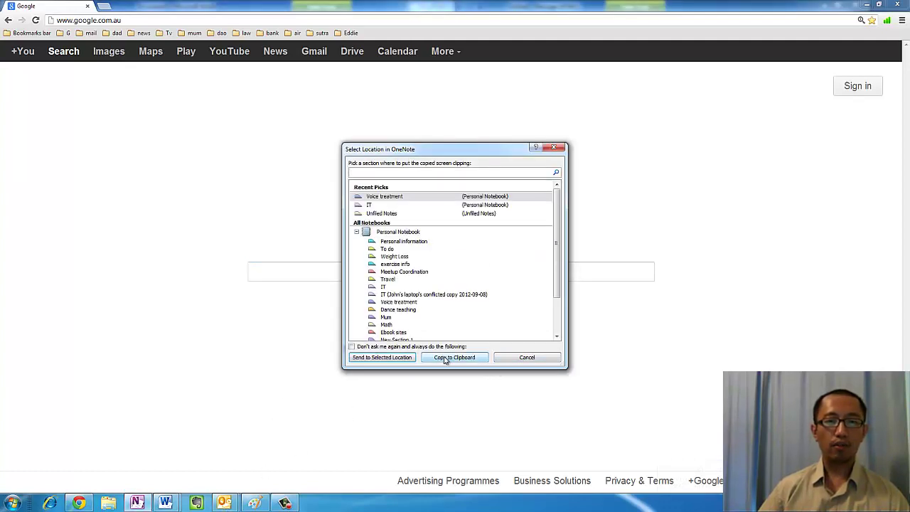
Copy the clipping, paste the Google logo into the first table cell, then delete it
click(445, 358)
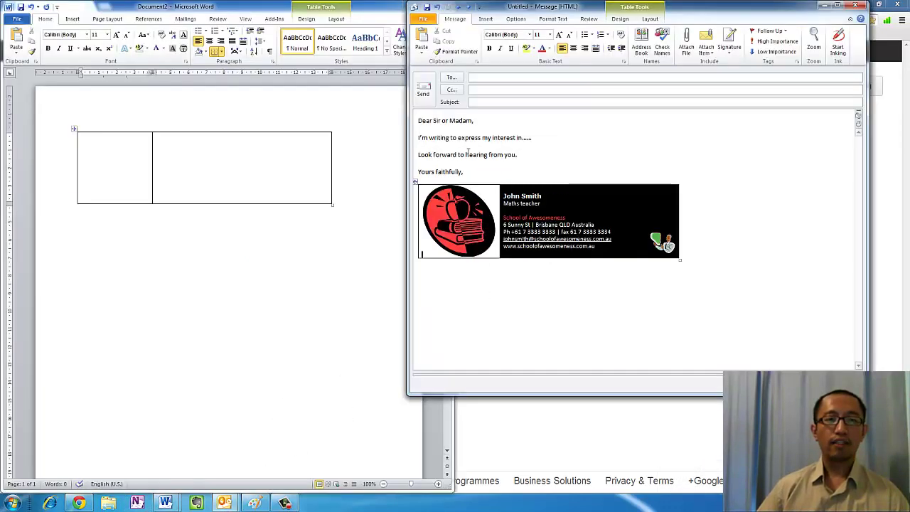
click(104, 163)
key(ctrl+v)
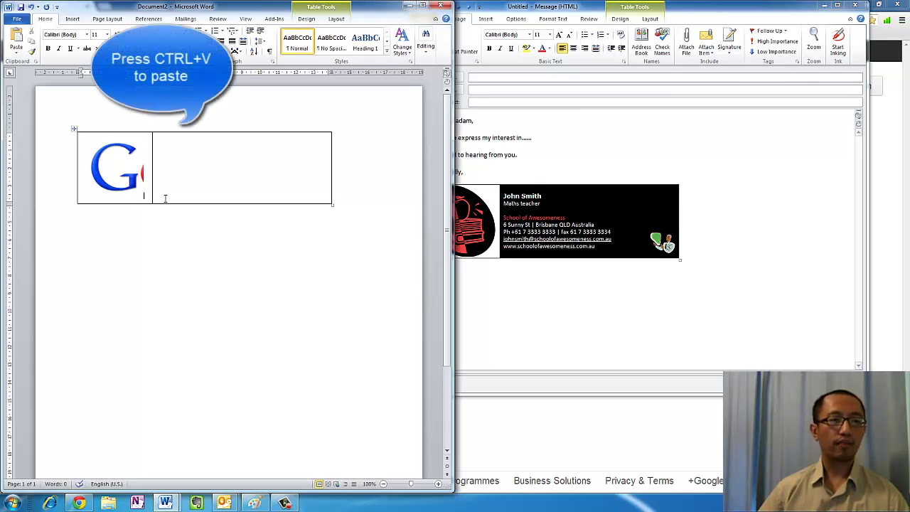
click(126, 179)
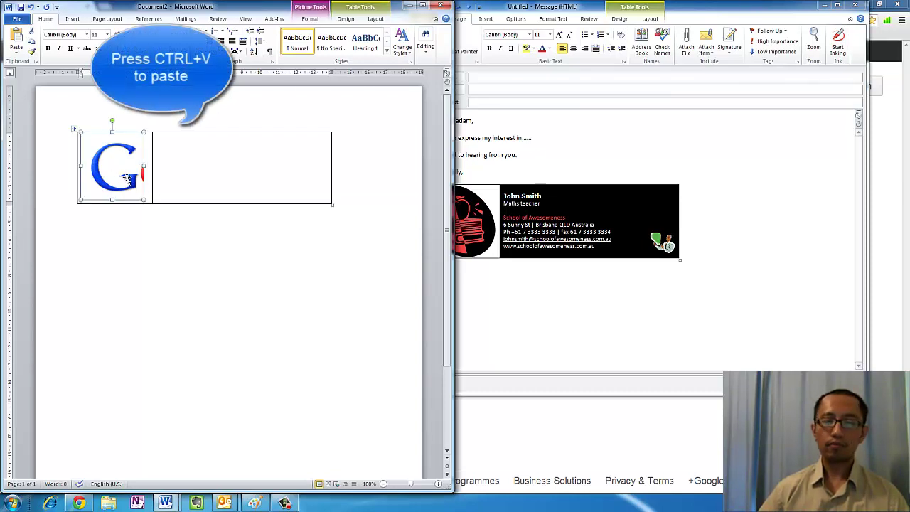
key(Delete)
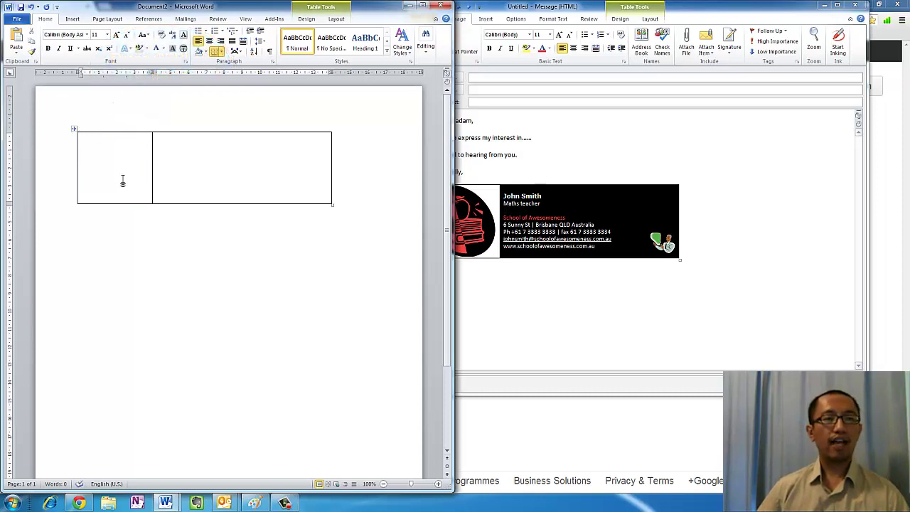
Search the Clip Art pane for 'education'
click(78, 20)
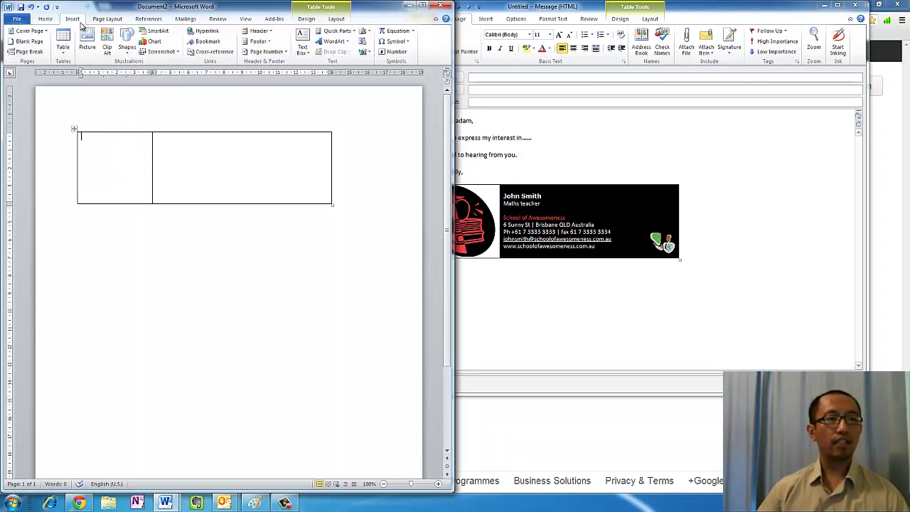
click(107, 57)
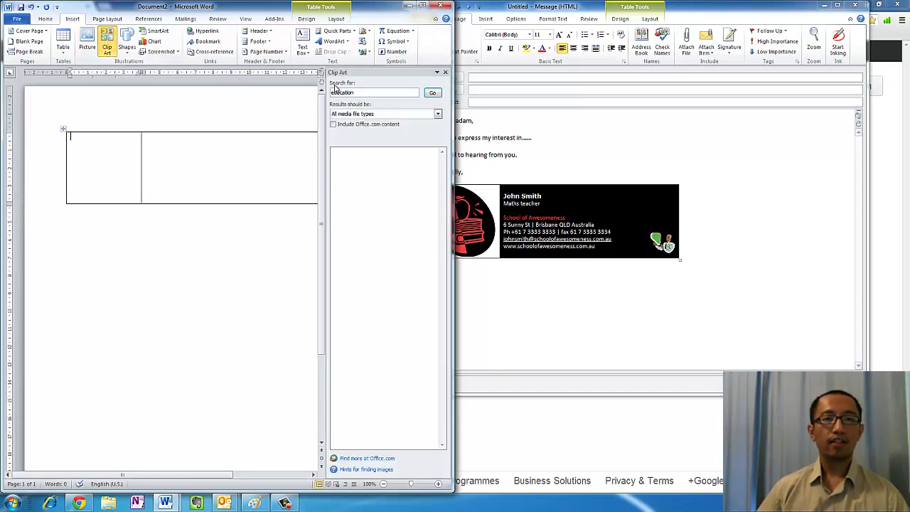
click(374, 92)
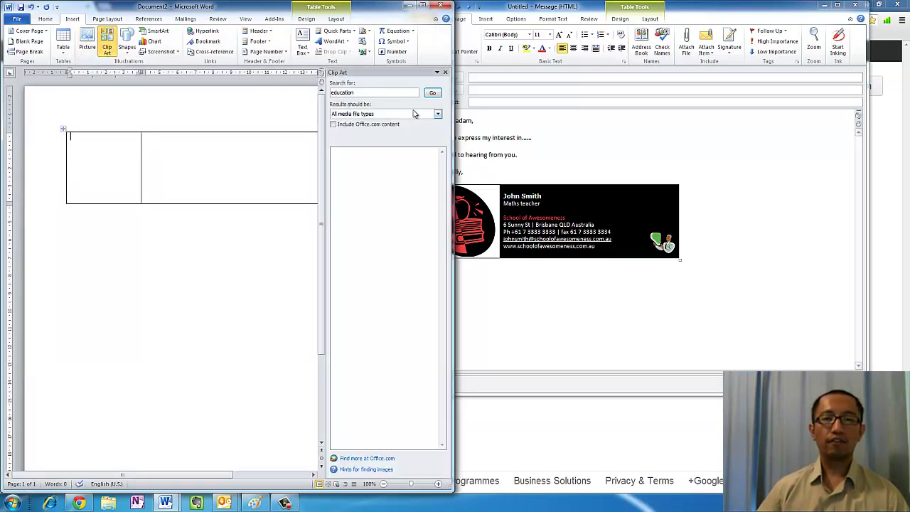
double_click(370, 92)
click(369, 93)
double_click(370, 93)
click(370, 93)
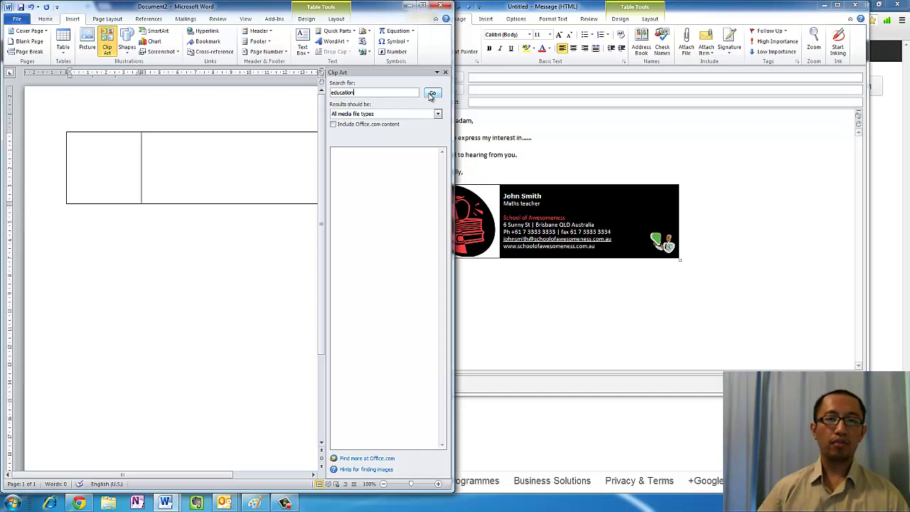
click(432, 93)
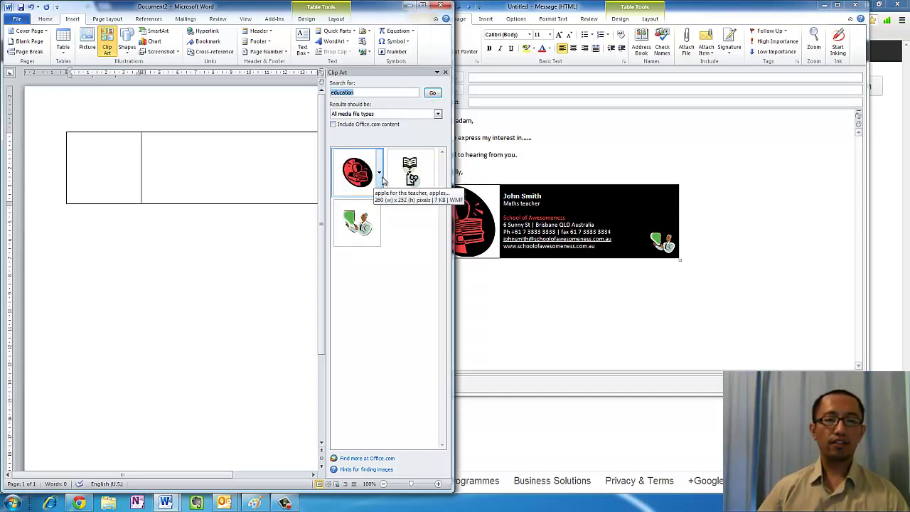
Insert the apple-and-books clip into the first cell and shrink it to about 3.7 cm wide
click(380, 177)
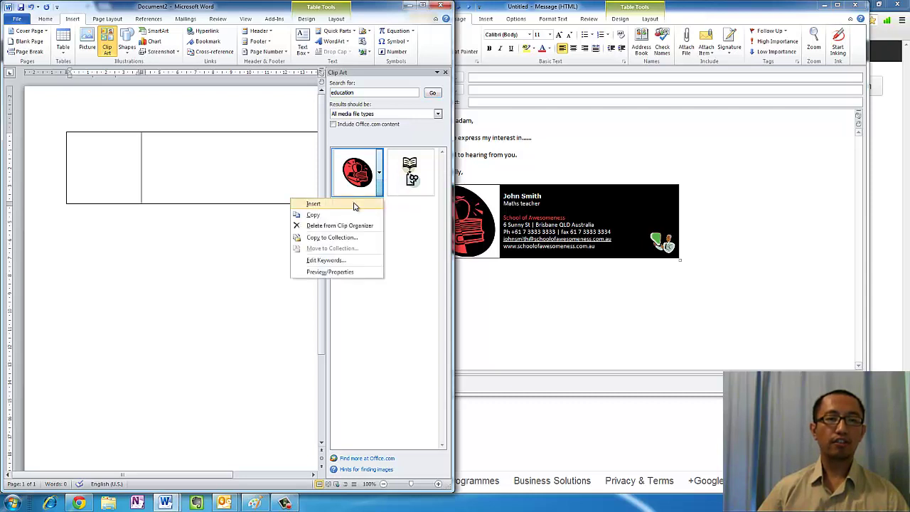
click(313, 204)
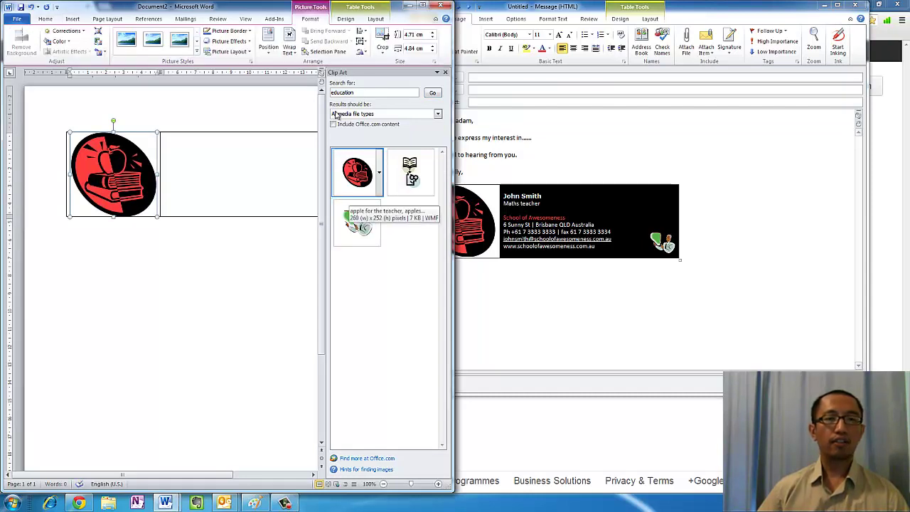
click(443, 72)
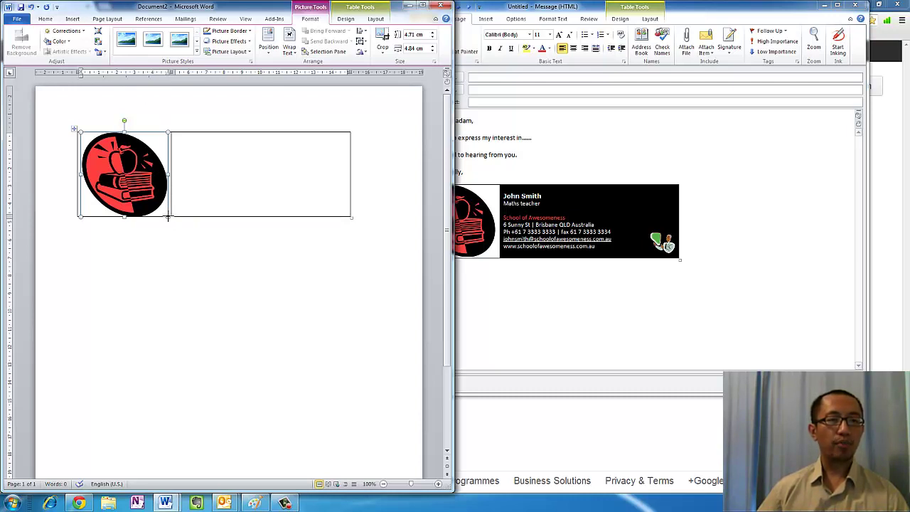
drag(168, 217, 150, 196)
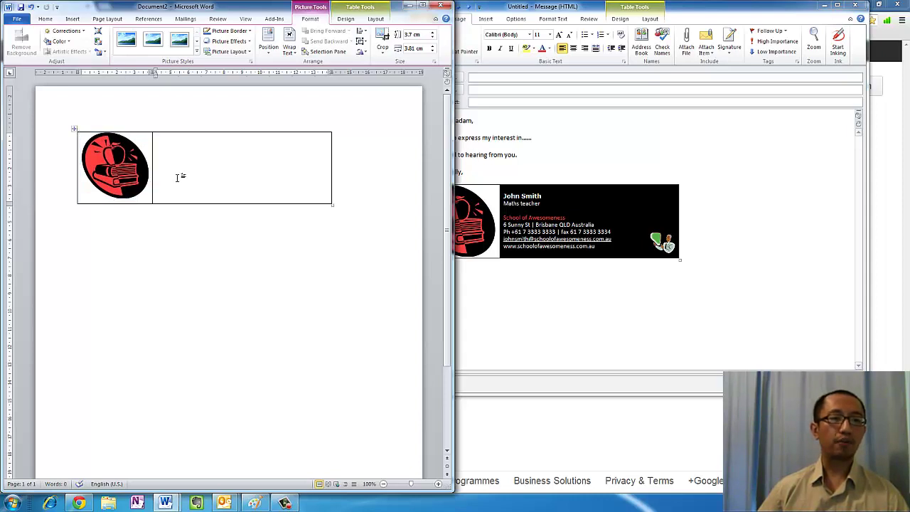
click(182, 187)
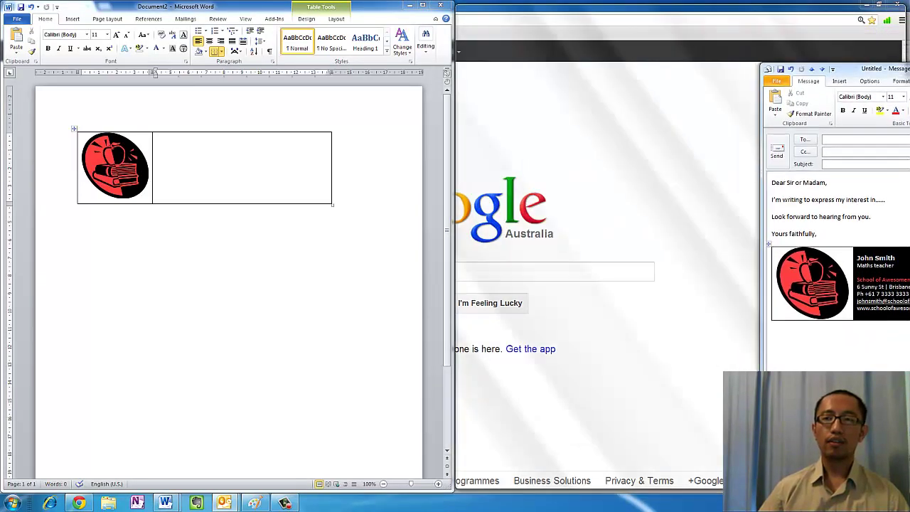
Snap the Outlook message to the right half and return to Word's empty right cell
key(super+Right)
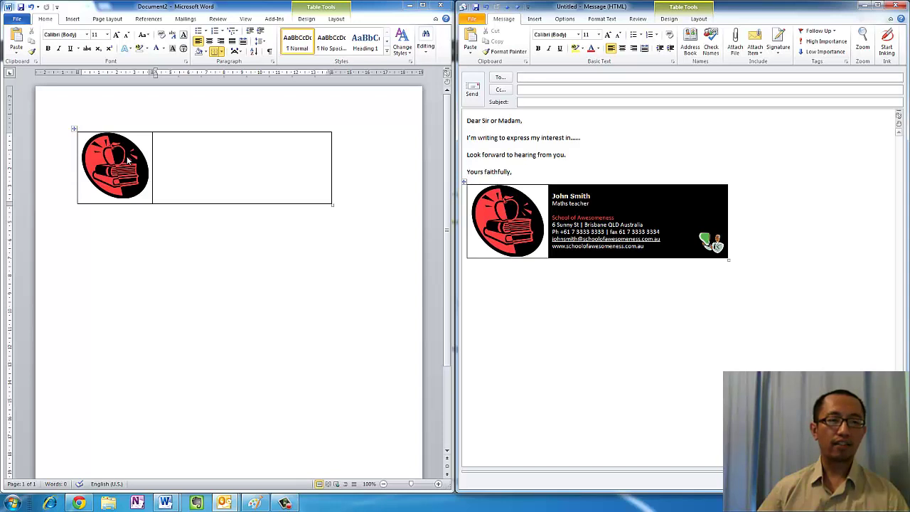
click(169, 158)
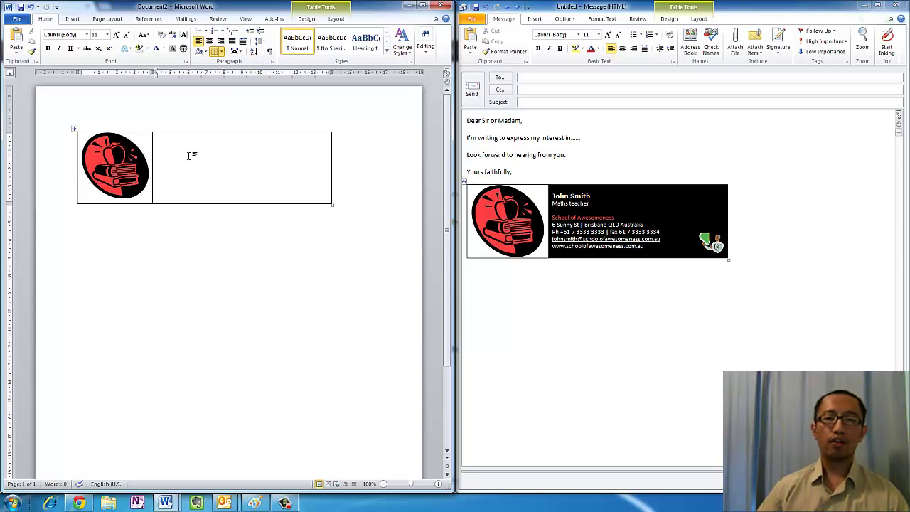
Apply solid black fill to the right table cell through Borders and Shading, applied to Cell
right_click(179, 147)
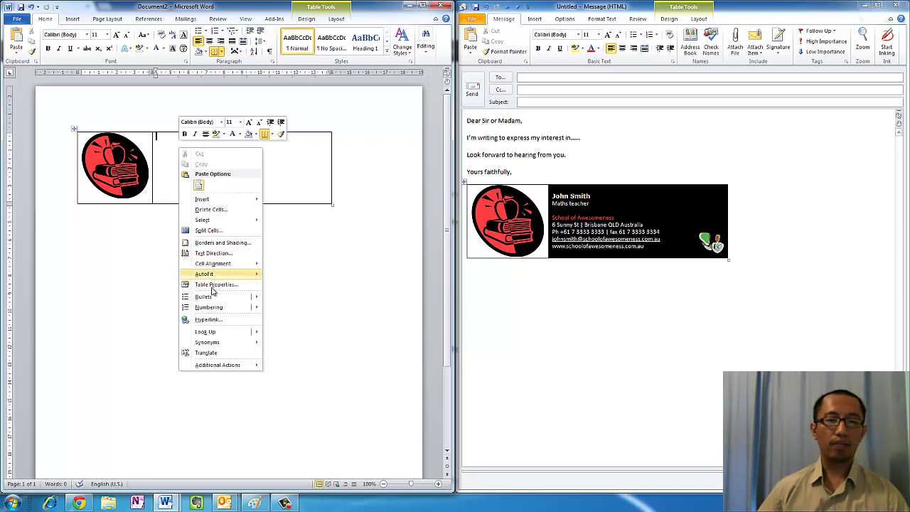
mouse_move(213, 308)
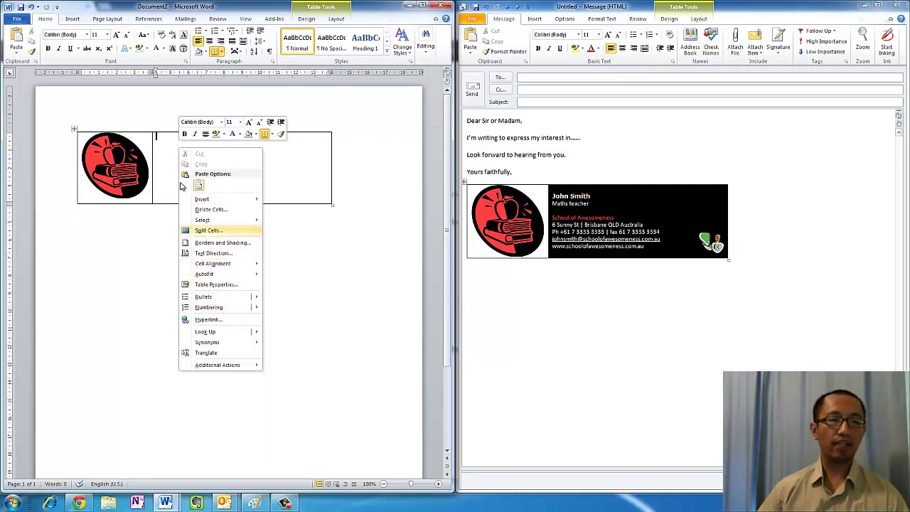
click(168, 148)
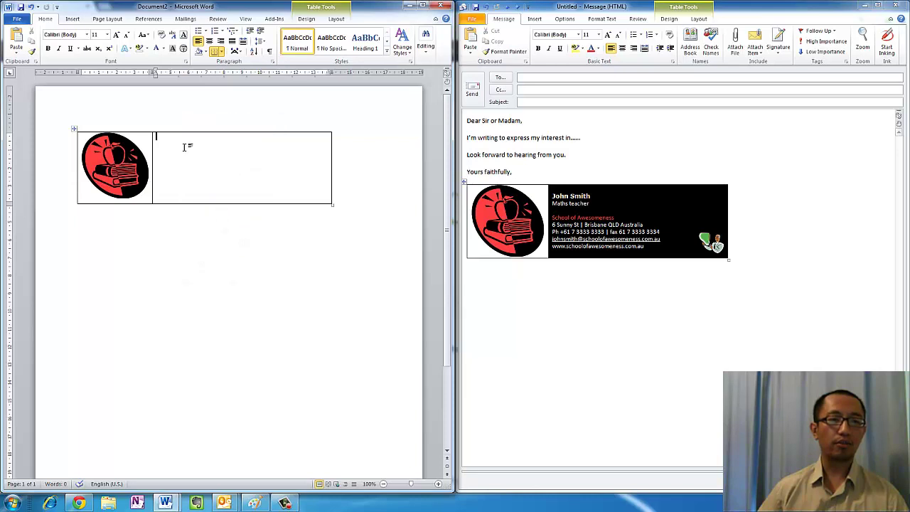
right_click(226, 160)
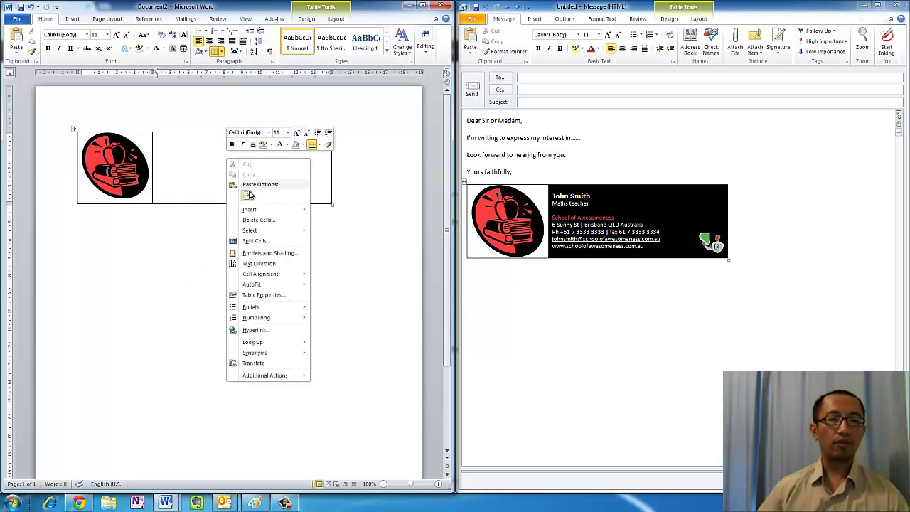
click(263, 253)
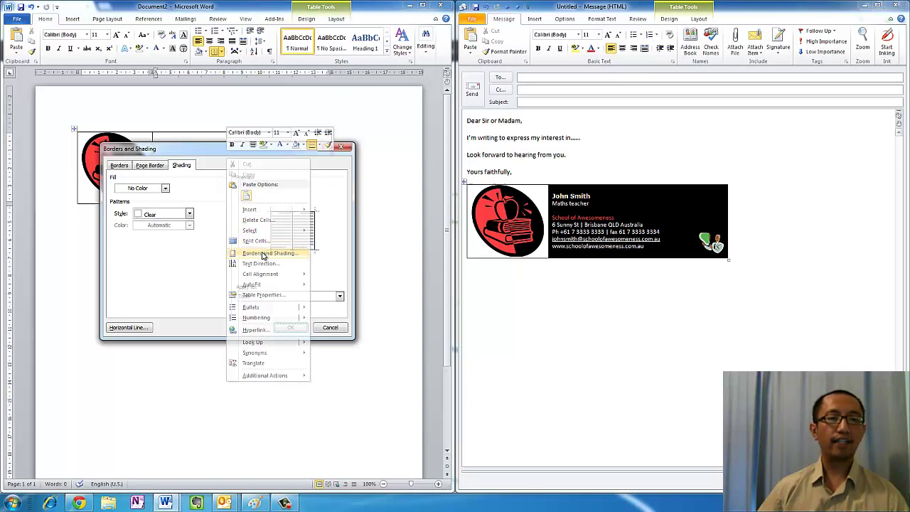
click(161, 192)
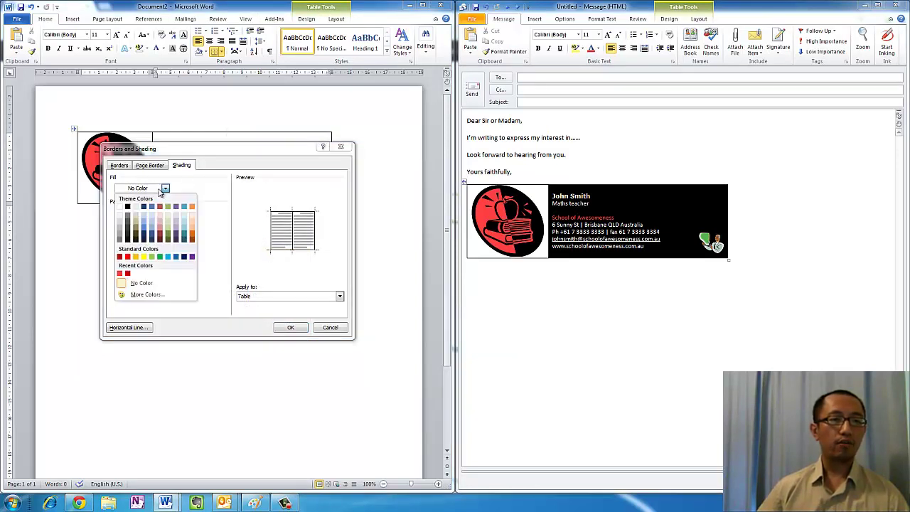
click(127, 206)
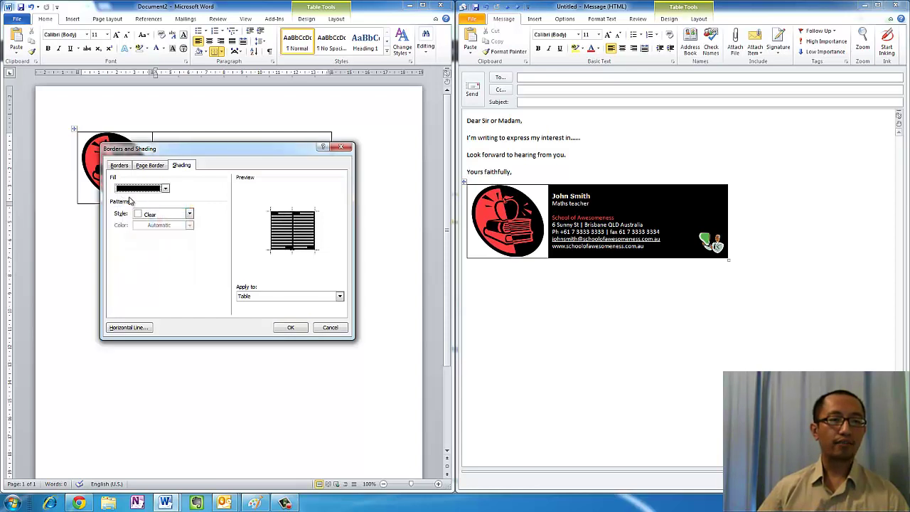
click(267, 297)
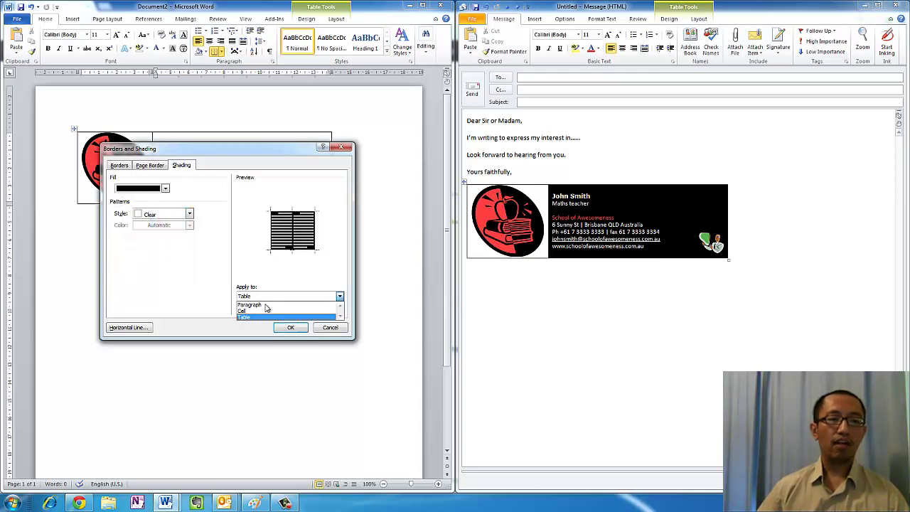
click(264, 312)
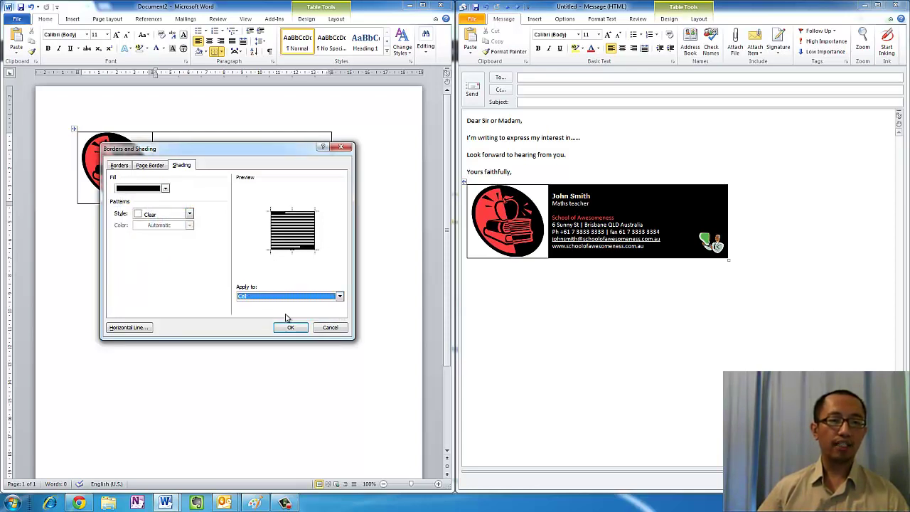
click(295, 326)
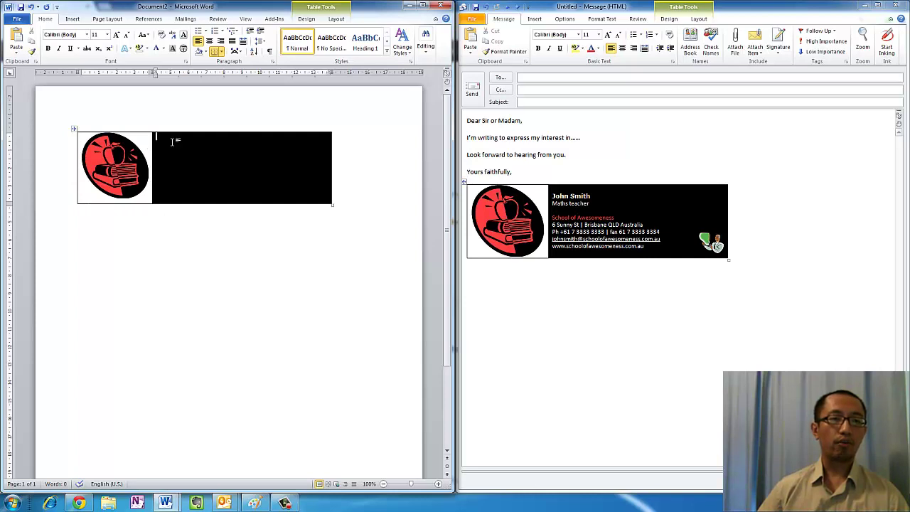
Select the table row and apply No Border from the Home tab Borders list
click(145, 140)
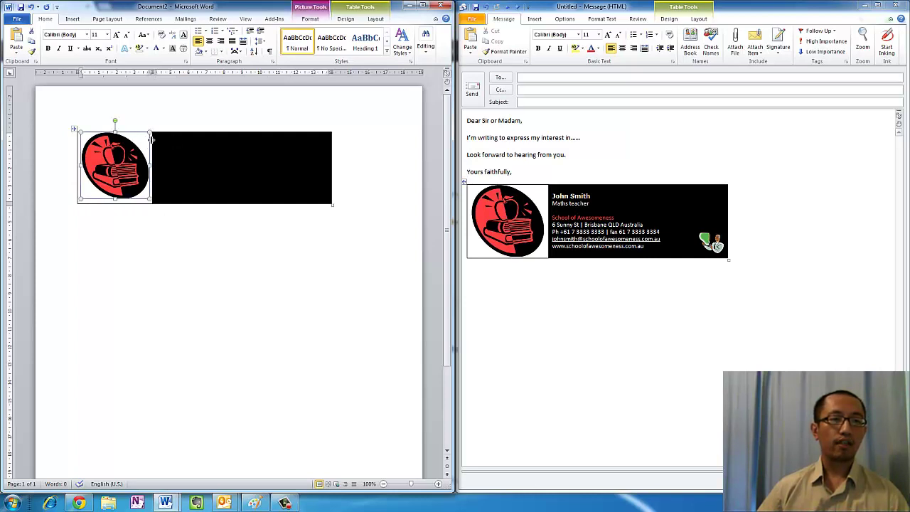
drag(169, 152, 122, 143)
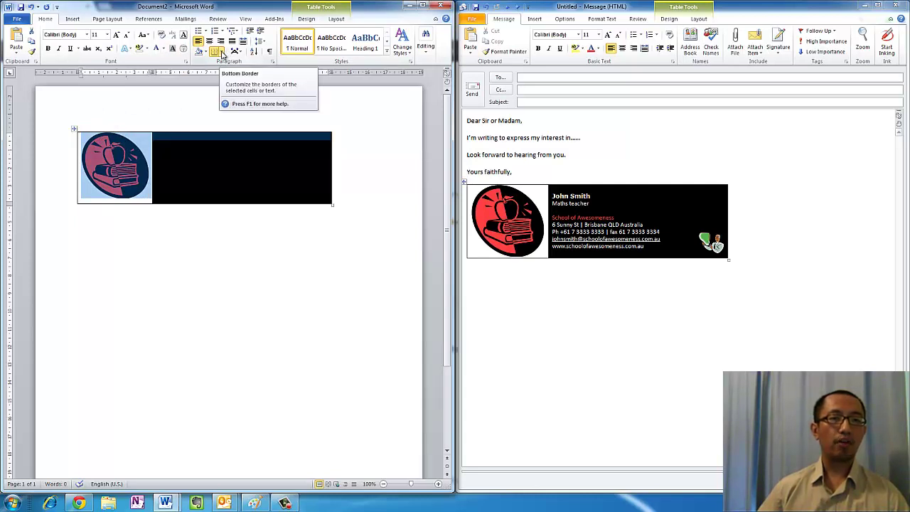
click(221, 53)
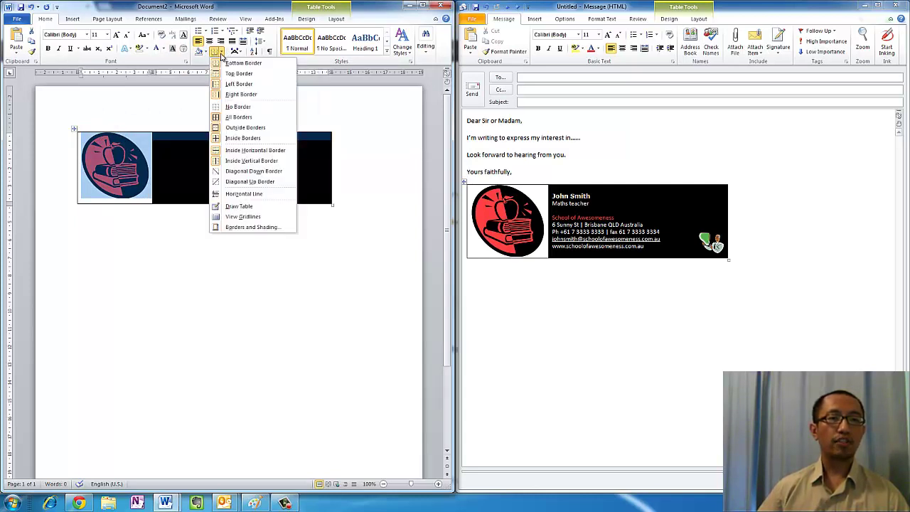
click(231, 107)
click(348, 165)
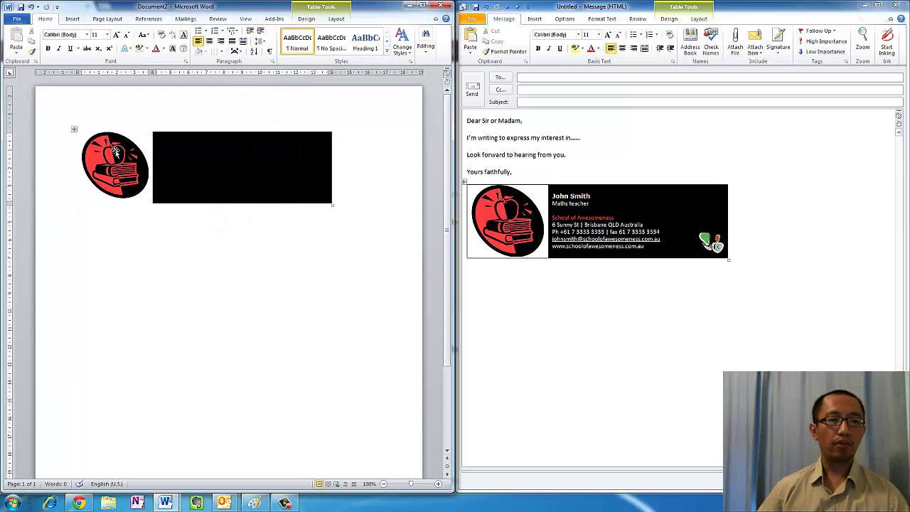
Type the signer's full name in the black cell and format it as bold 10-point text
click(181, 153)
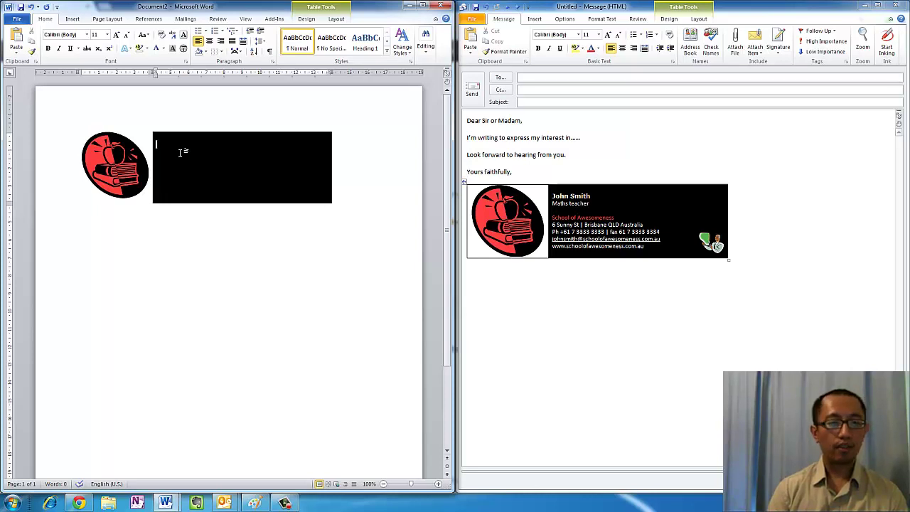
text(John Smith)
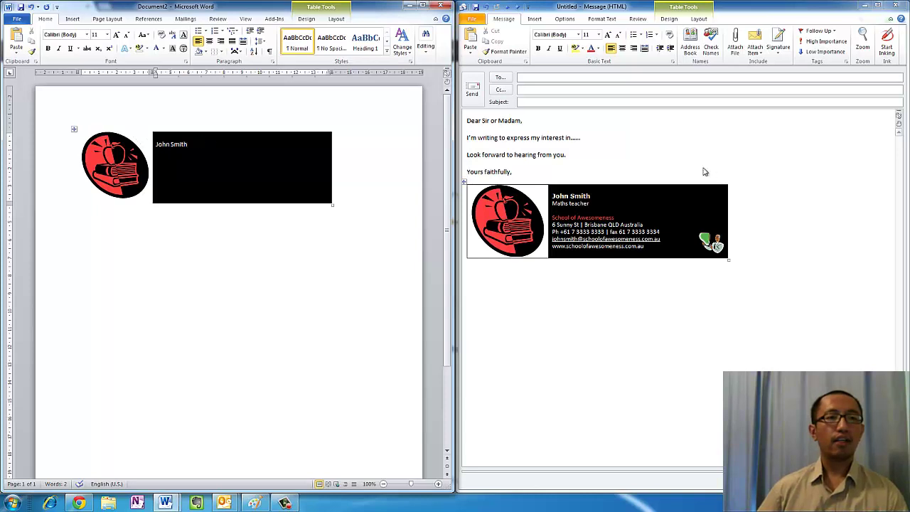
click(581, 196)
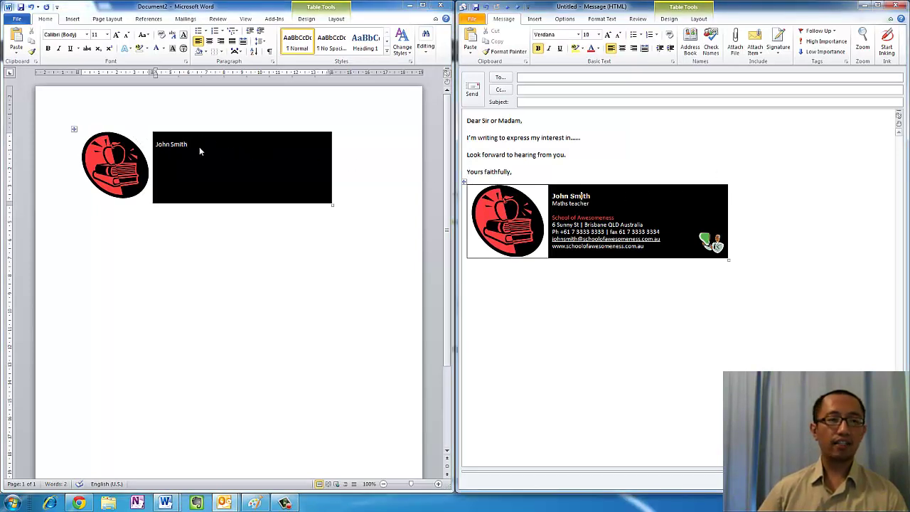
drag(189, 144, 160, 146)
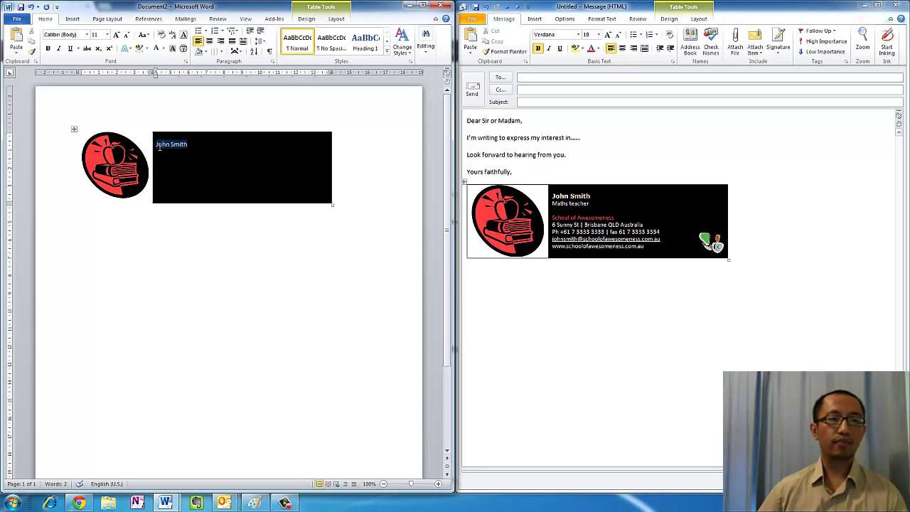
click(107, 35)
click(97, 62)
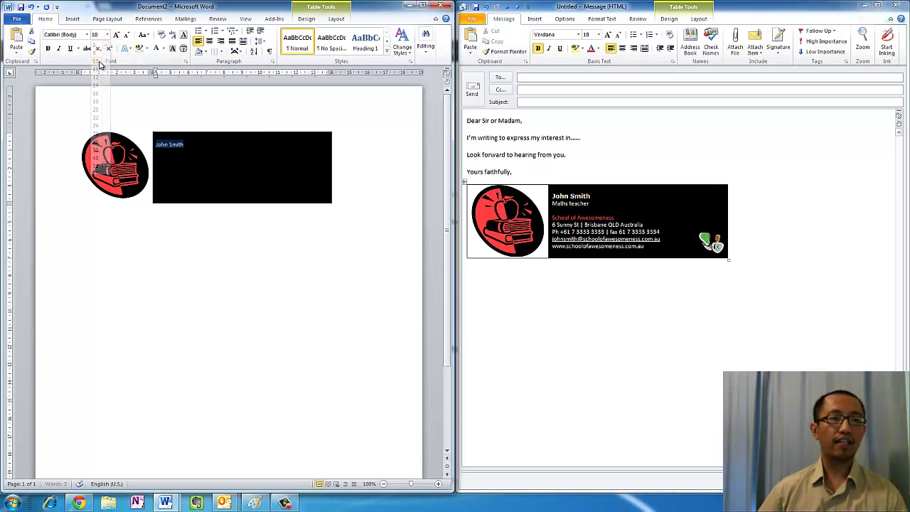
click(49, 49)
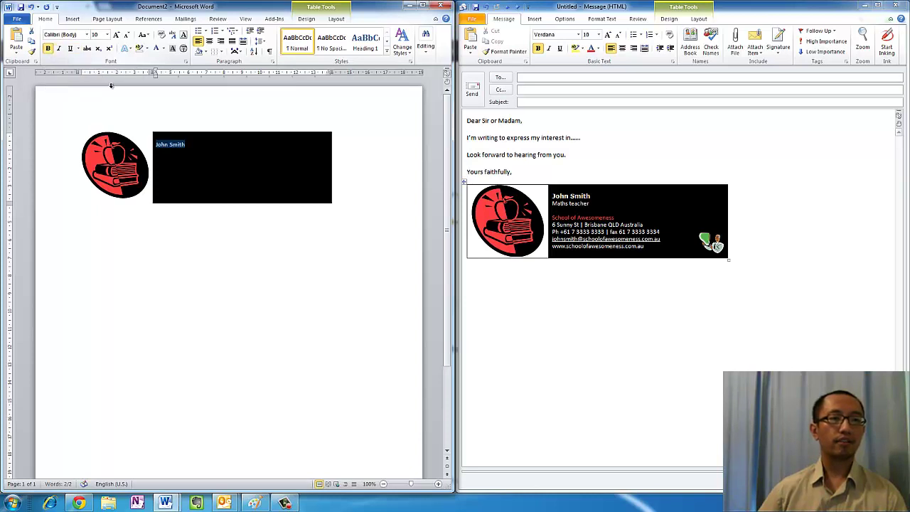
click(193, 152)
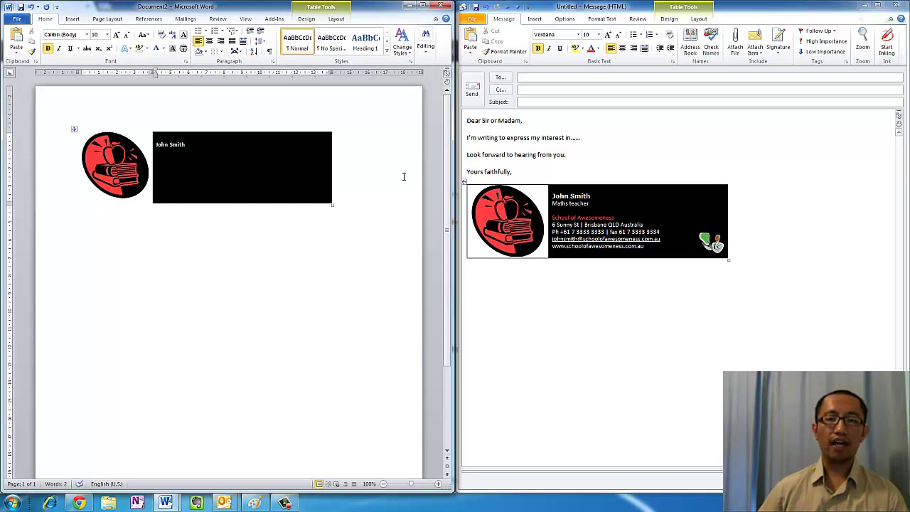
click(584, 209)
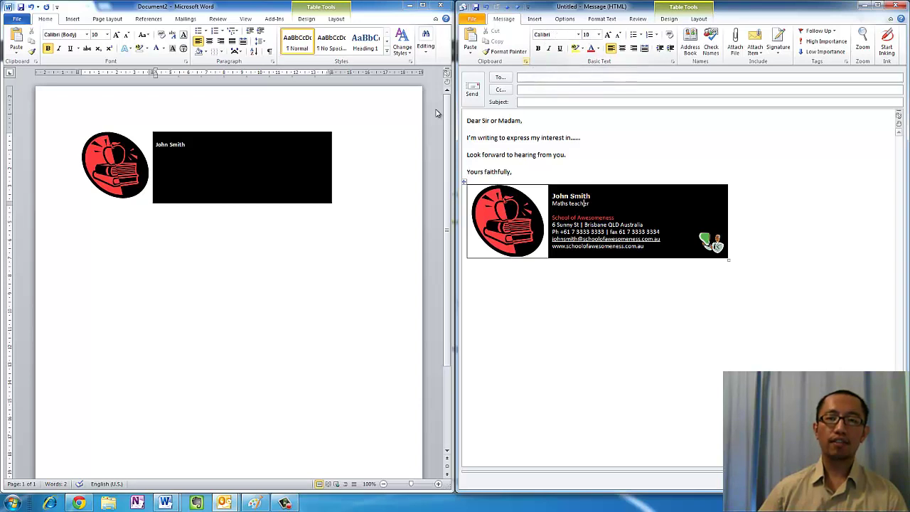
click(242, 162)
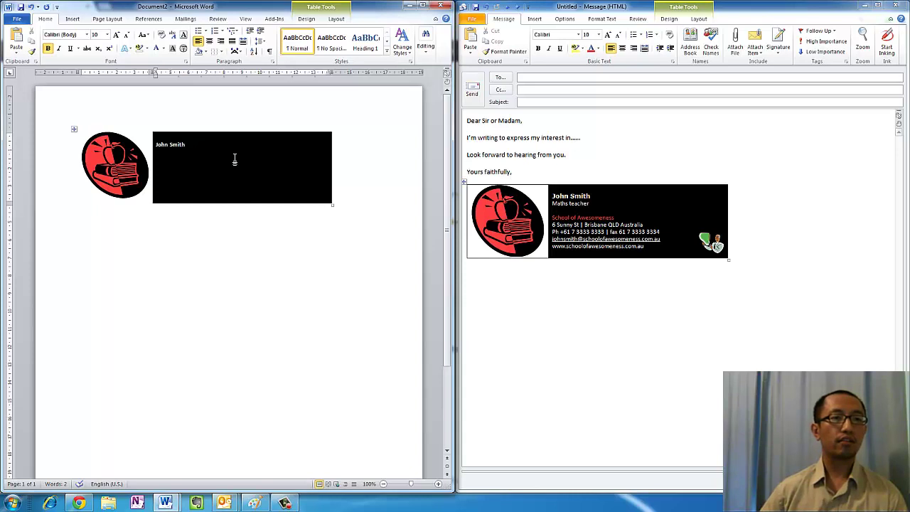
Add the job title 'Maths Teacher' on a new line below the name
key(Return)
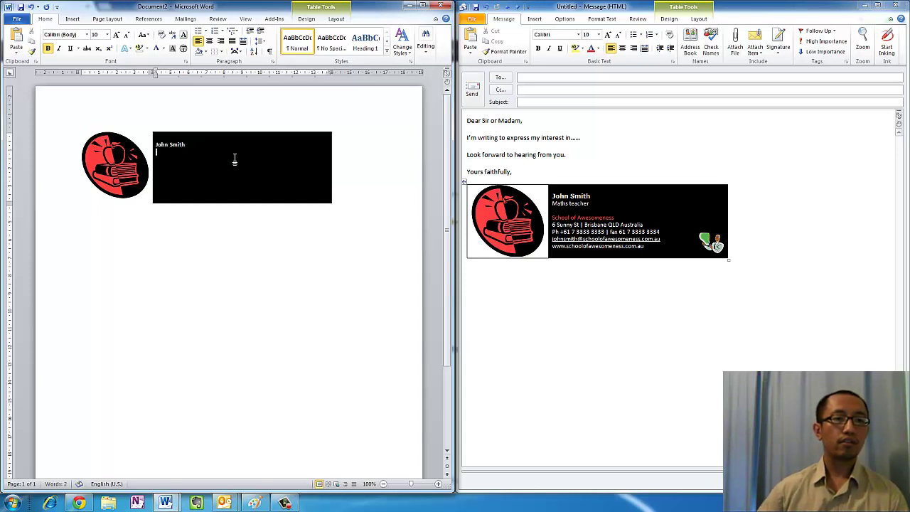
text(Maths Teacher)
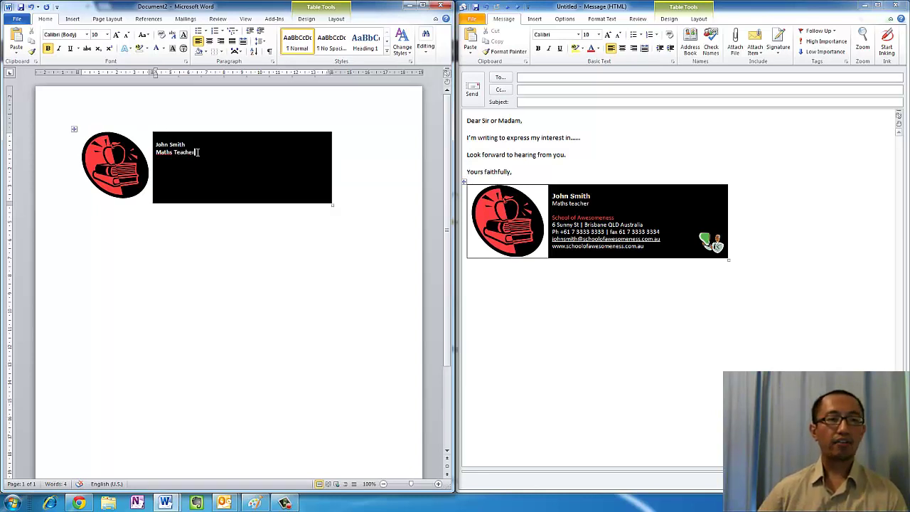
drag(198, 152, 155, 152)
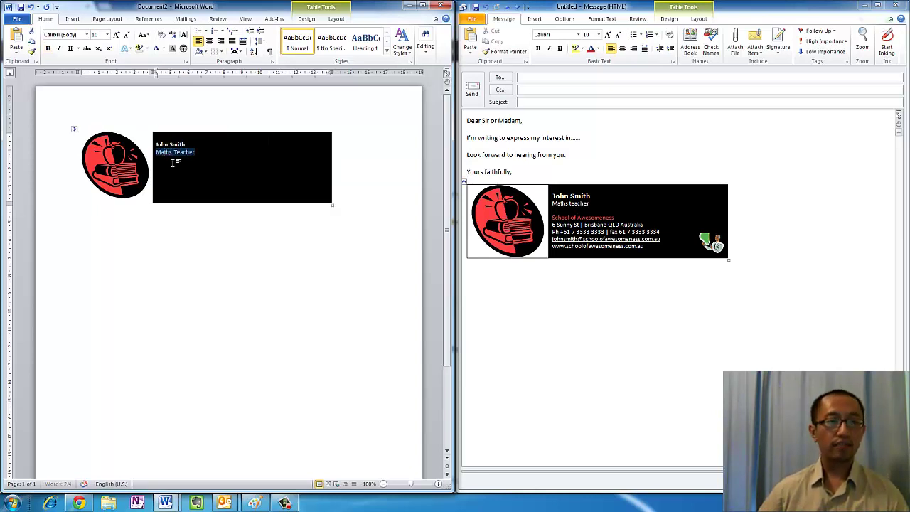
click(174, 166)
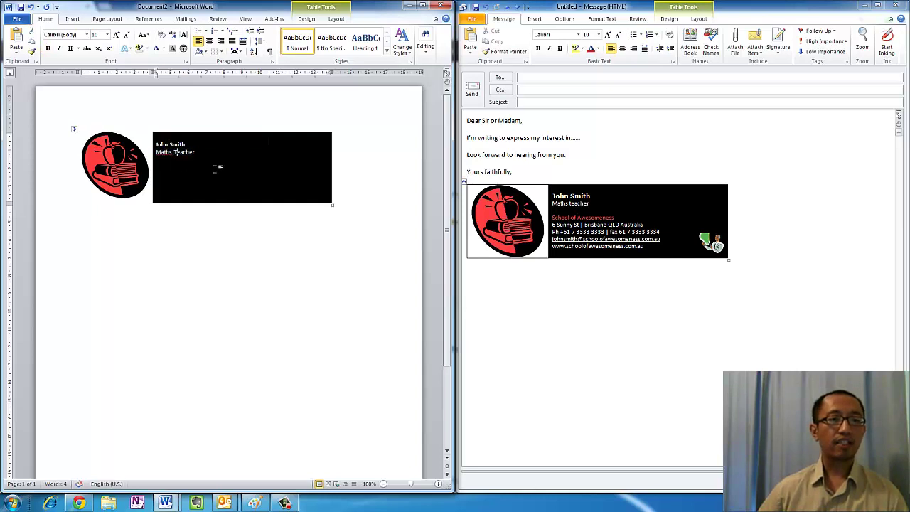
click(567, 198)
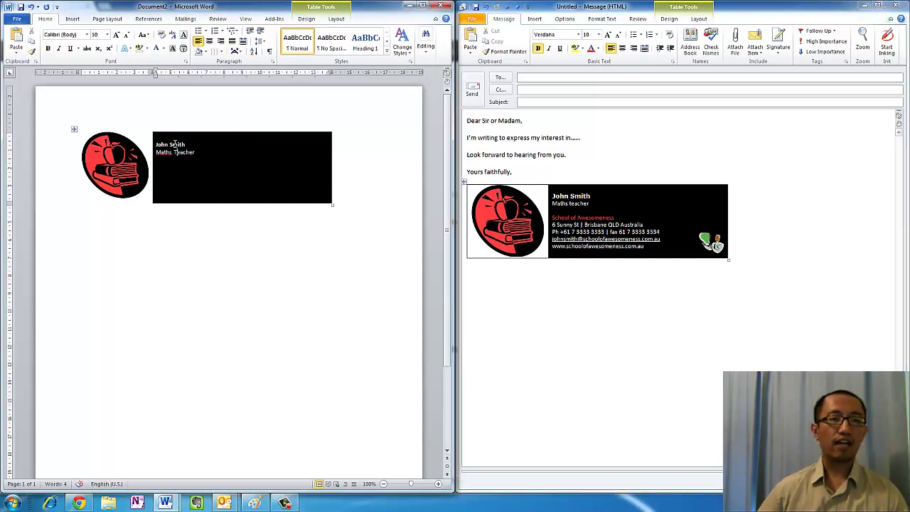
Change the name's font to Verdana
drag(186, 144, 157, 146)
click(62, 35)
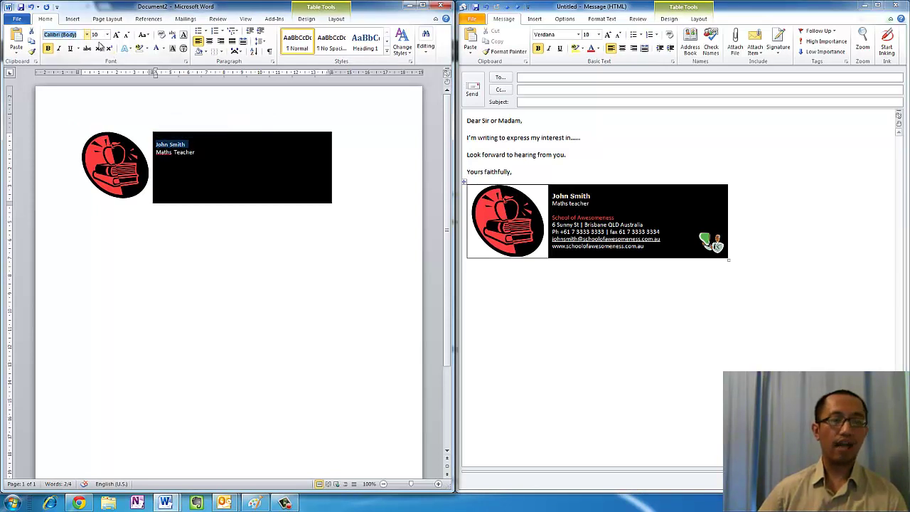
text(Verdana)
key(Return)
click(199, 152)
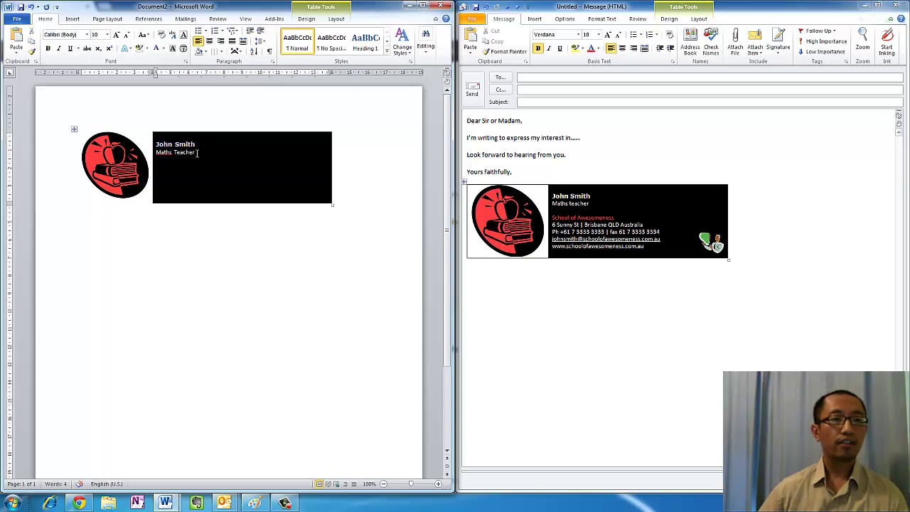
drag(179, 156, 155, 153)
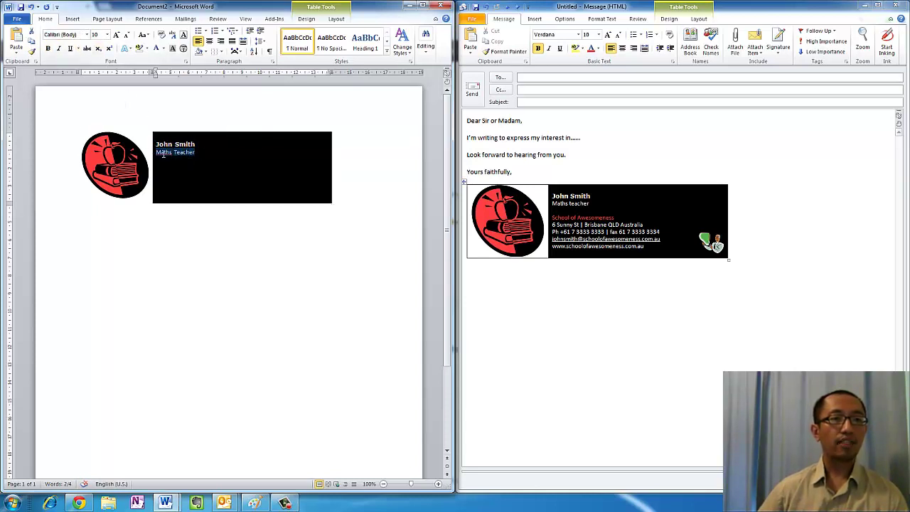
click(163, 164)
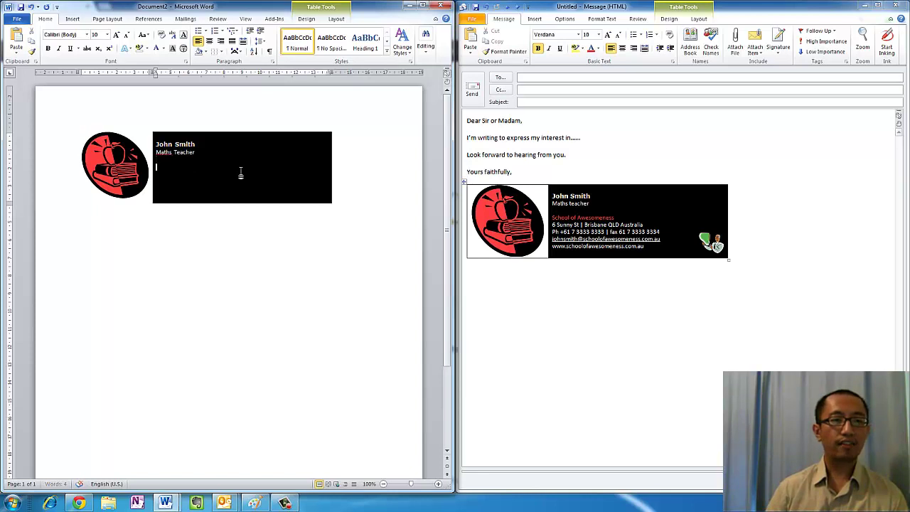
click(603, 217)
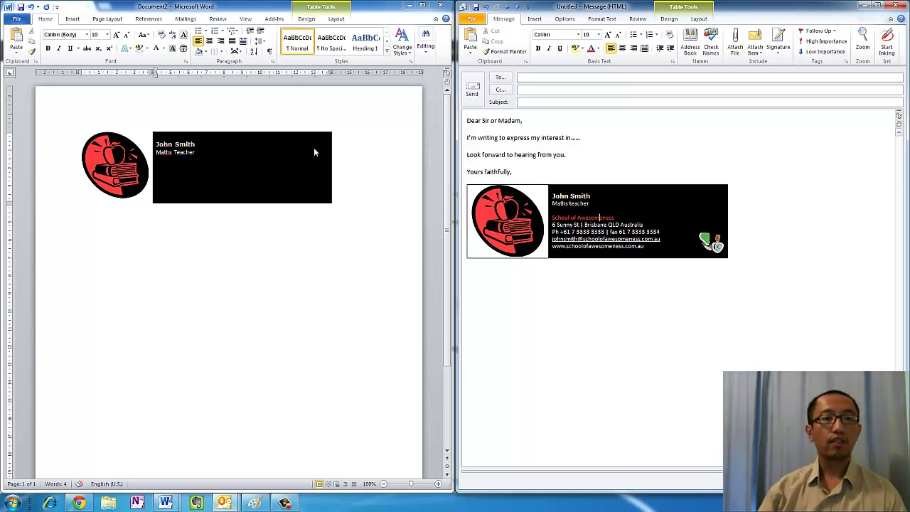
click(220, 163)
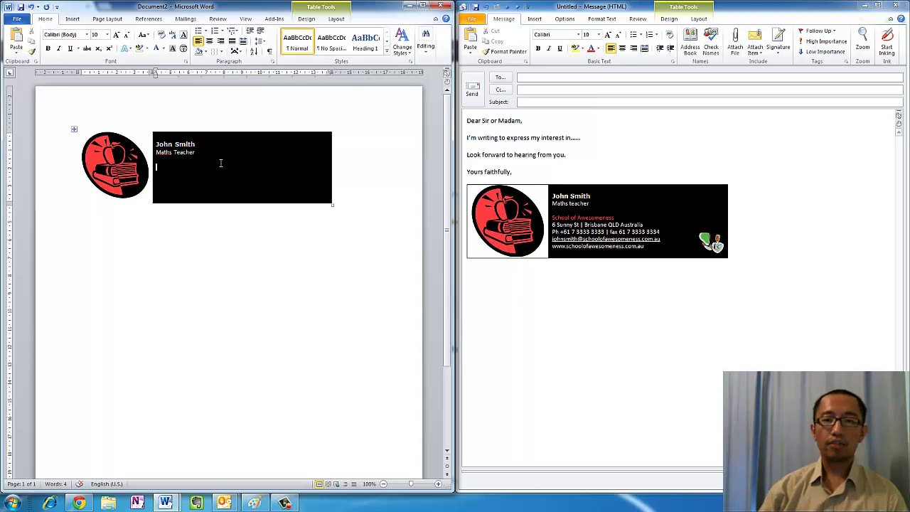
Add 'School of Awesomeness' after a blank line below the job title and recolour it
key(Return)
key(Return)
text(School)
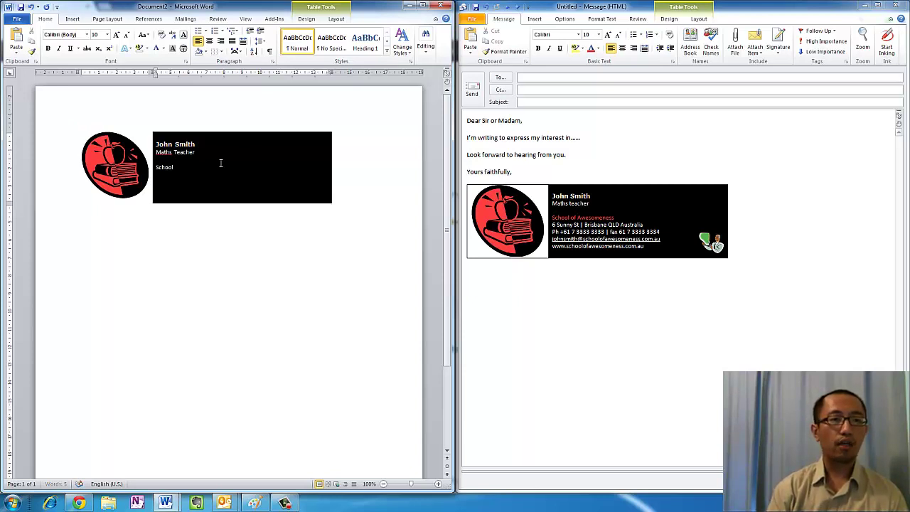
text( of Awesomeness)
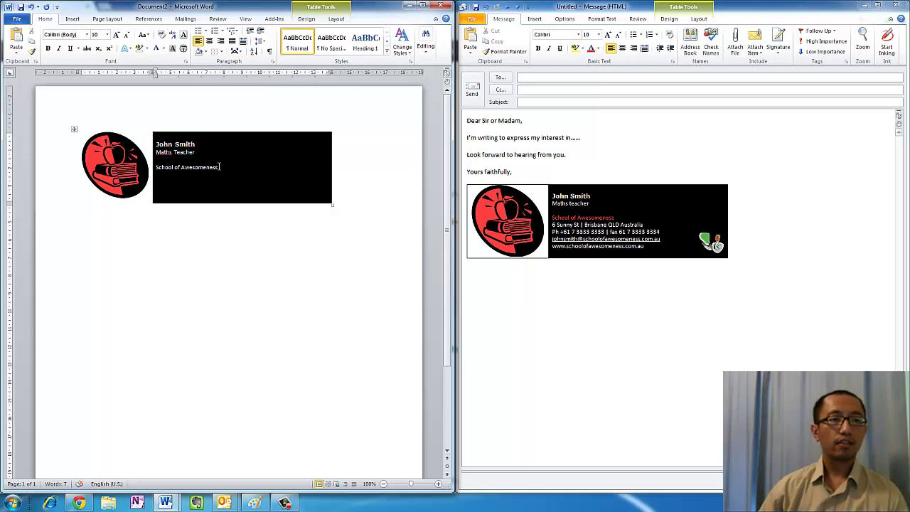
drag(219, 167, 160, 168)
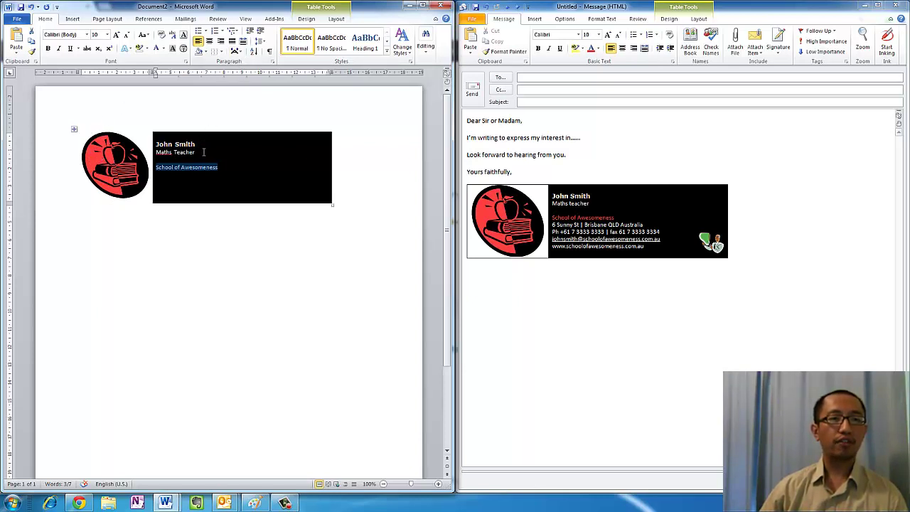
click(163, 48)
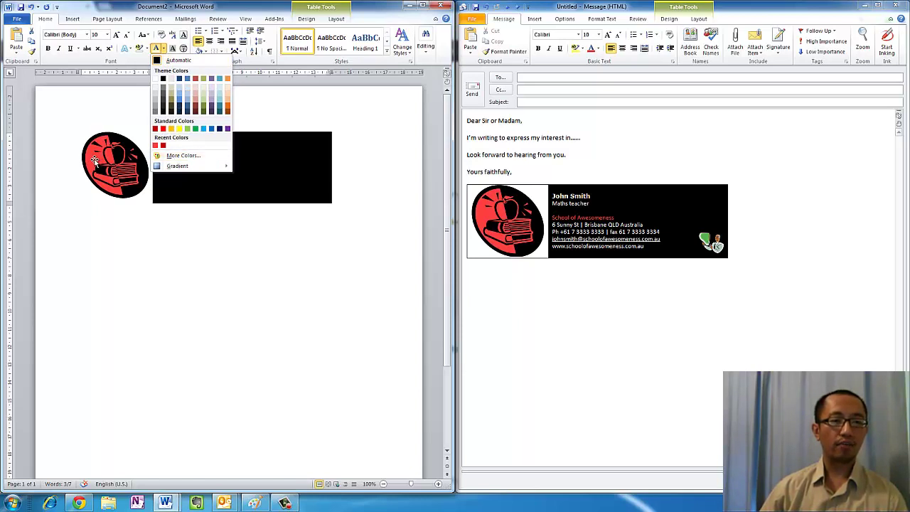
click(149, 219)
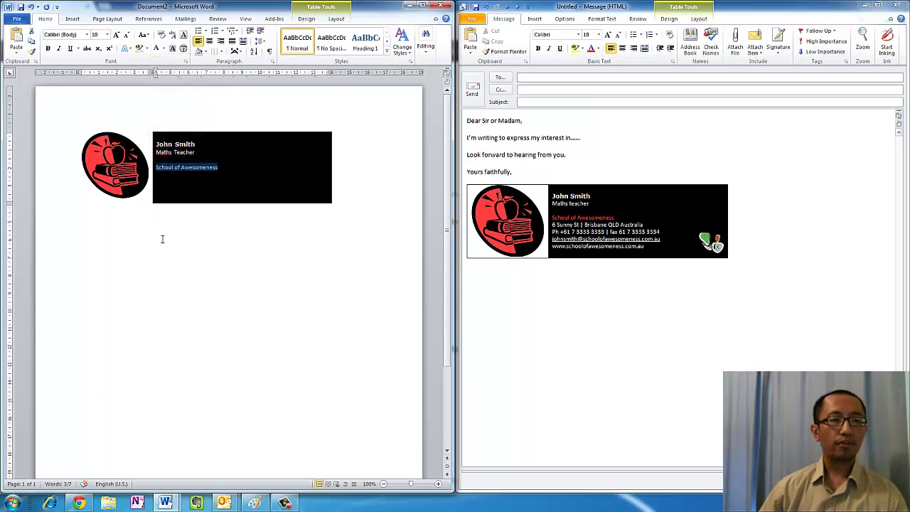
click(117, 165)
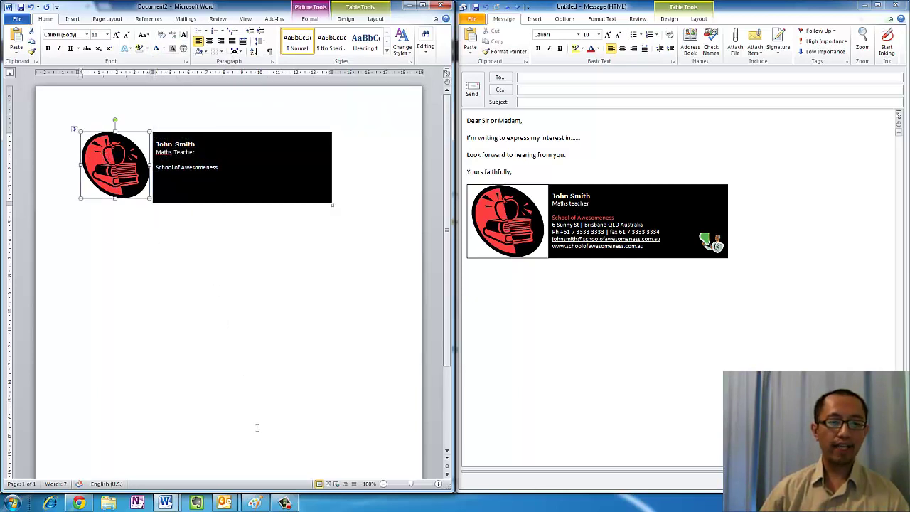
Replace Paint's canvas picture with the smaller pasted apple logo
click(255, 503)
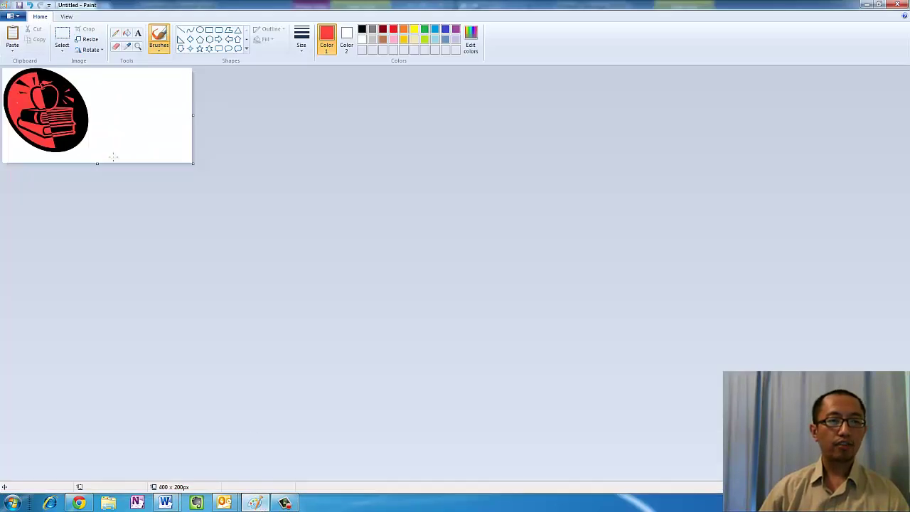
key(ctrl+a)
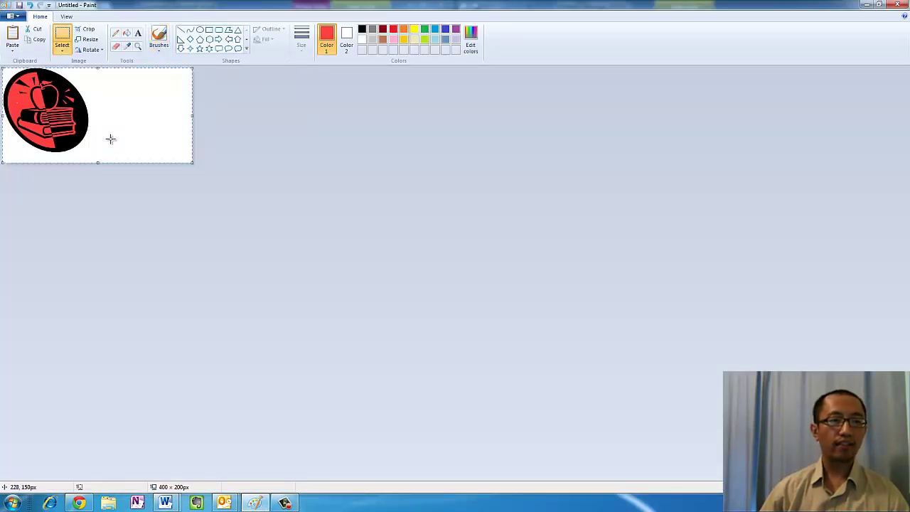
key(Delete)
key(ctrl+v)
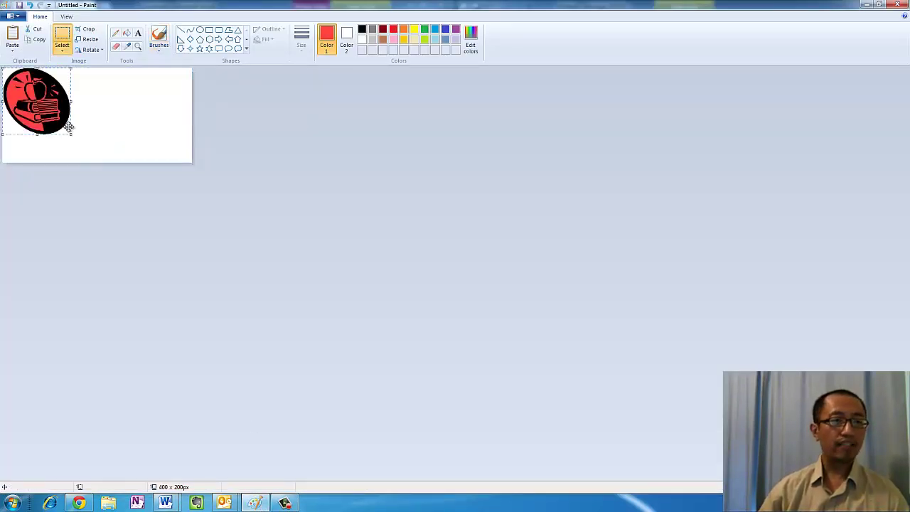
click(133, 130)
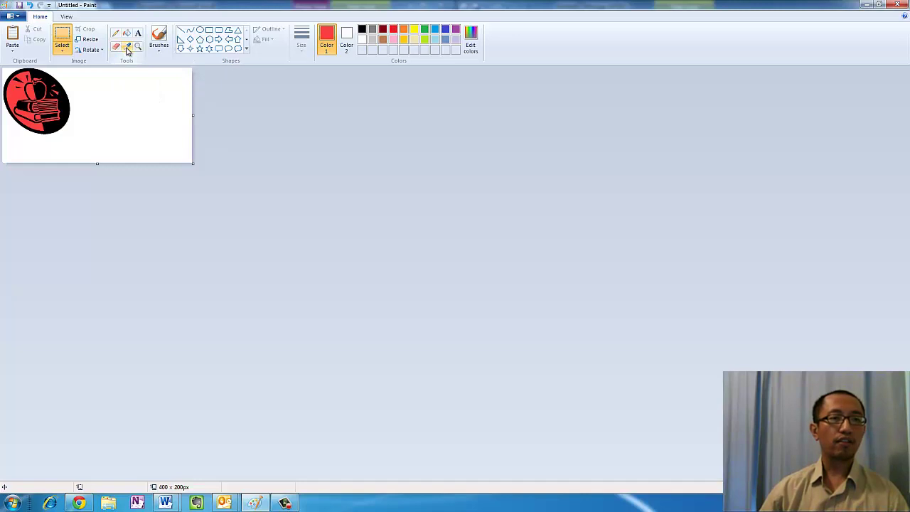
Sample the apple's red and read its values: Red 255, Green 63, Blue 63
click(128, 47)
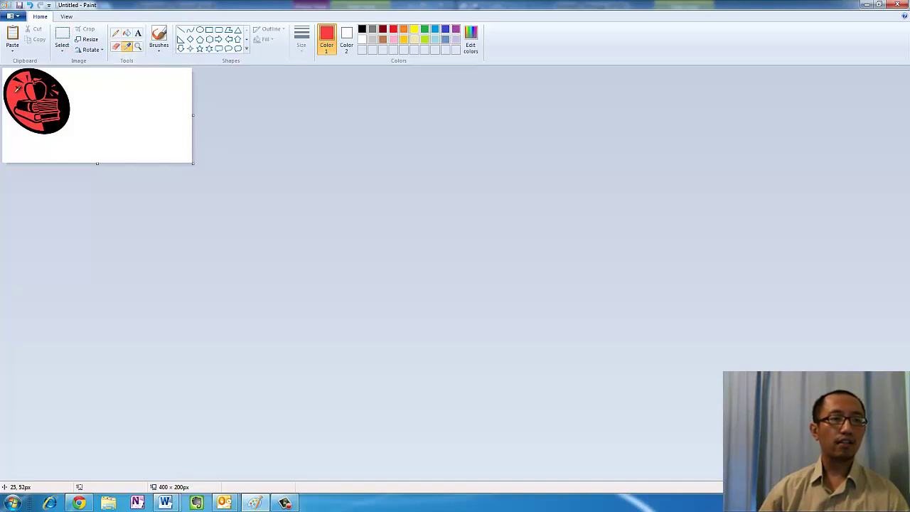
click(16, 91)
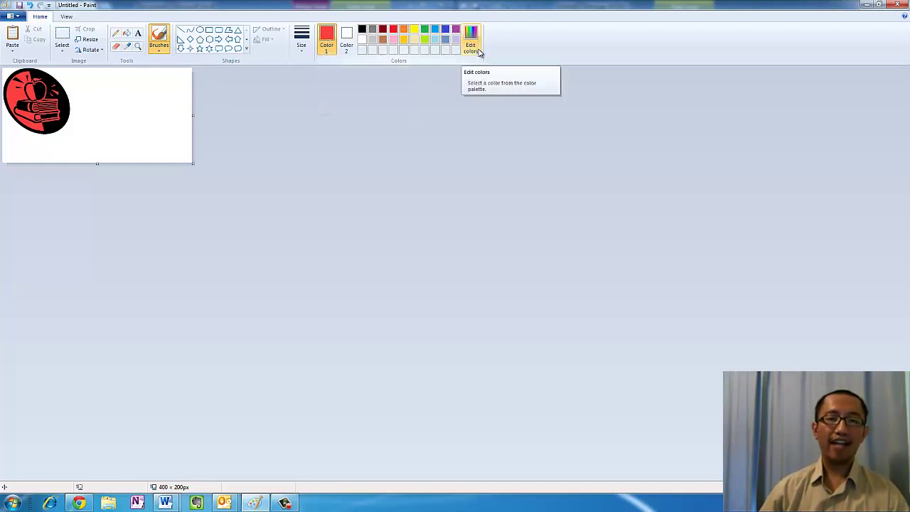
click(477, 51)
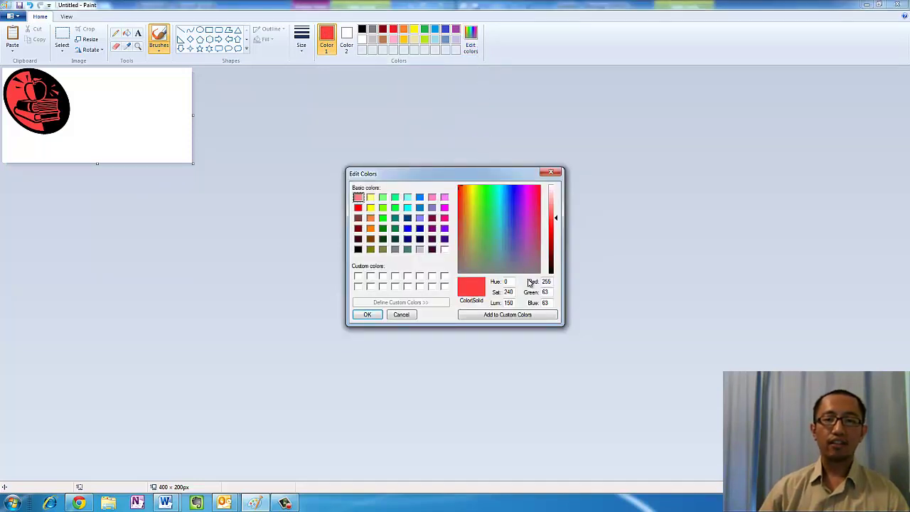
double_click(550, 281)
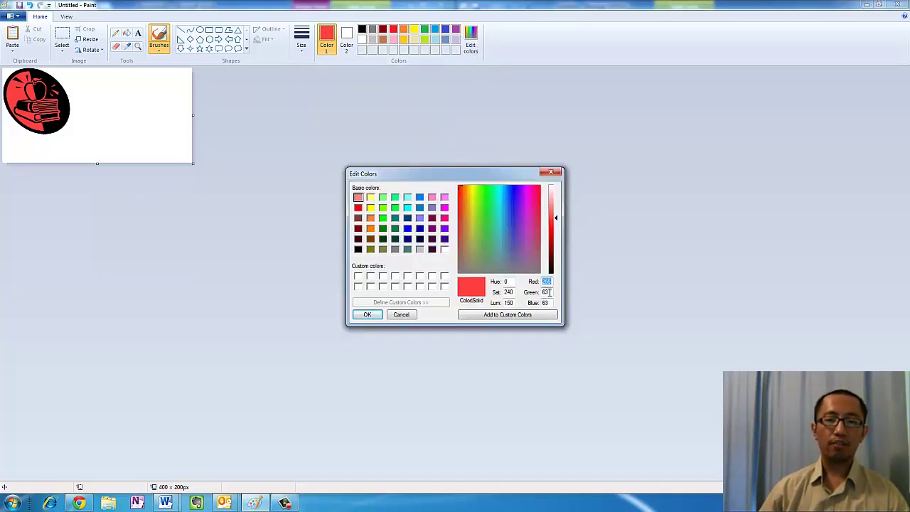
double_click(548, 292)
double_click(543, 303)
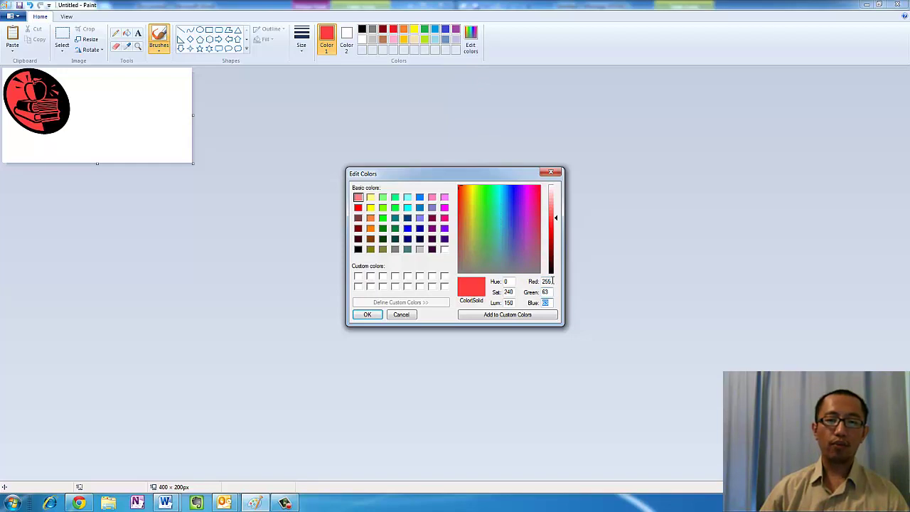
double_click(544, 281)
double_click(546, 292)
double_click(544, 303)
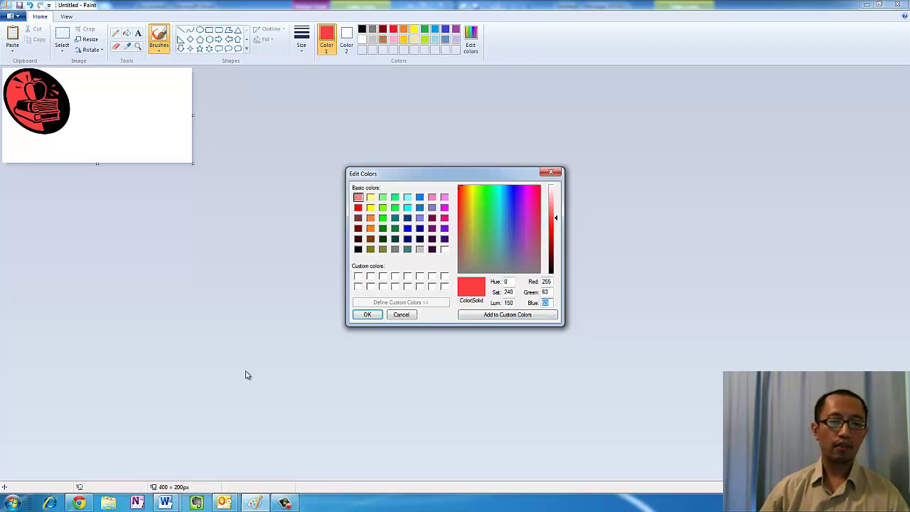
mouse_move(167, 500)
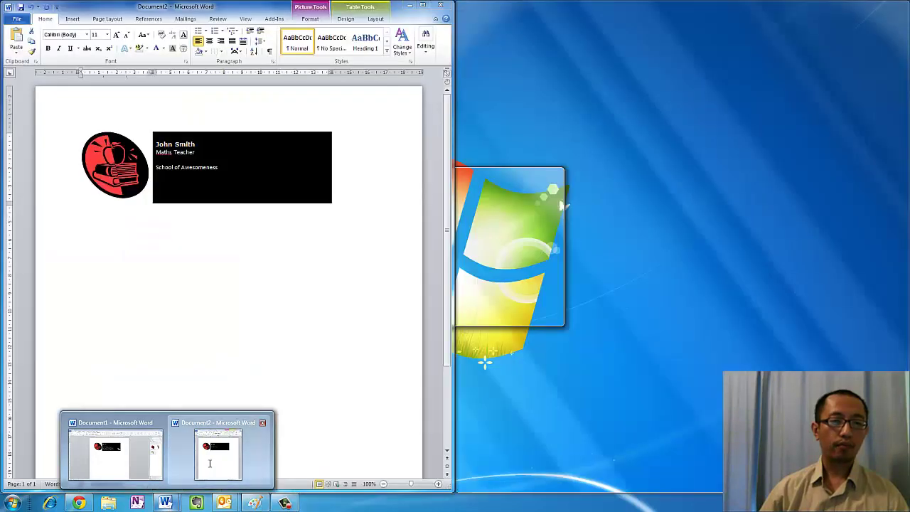
Give the 'School of Awesomeness' text the custom font colour RGB 255, 63, 63
click(209, 464)
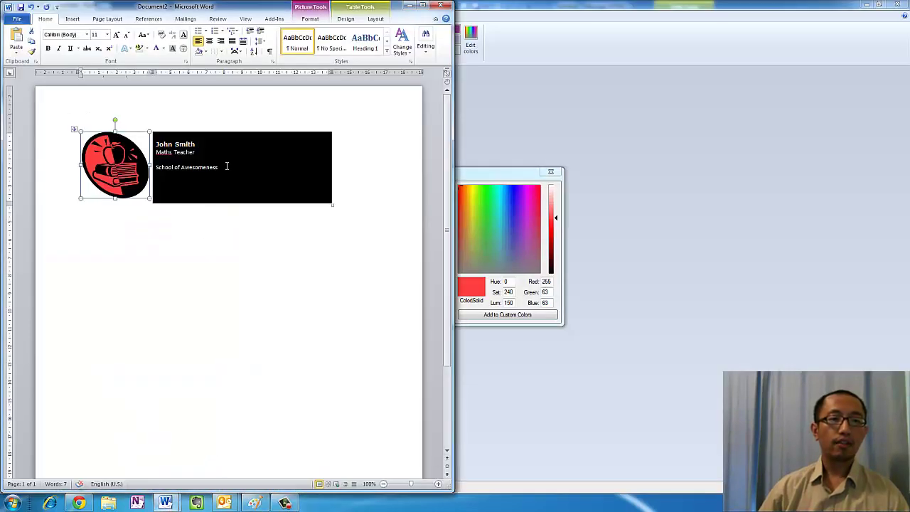
drag(229, 167, 161, 169)
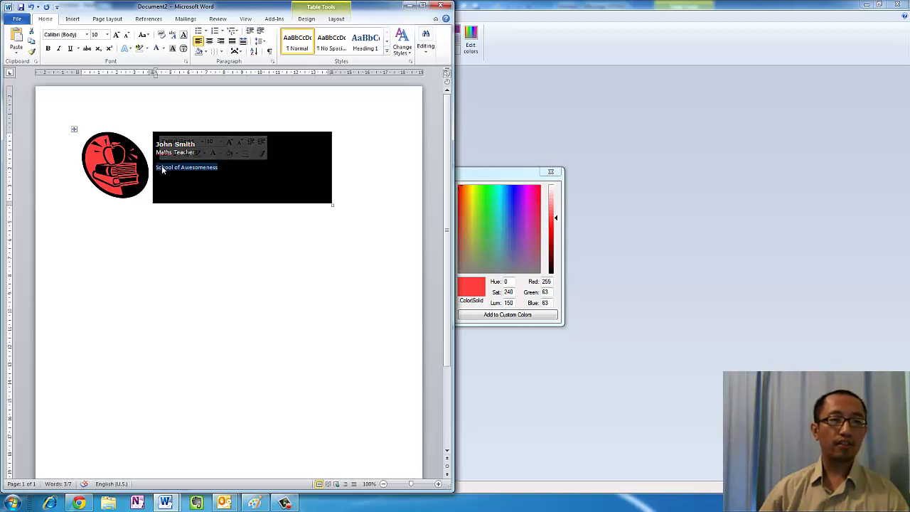
click(163, 49)
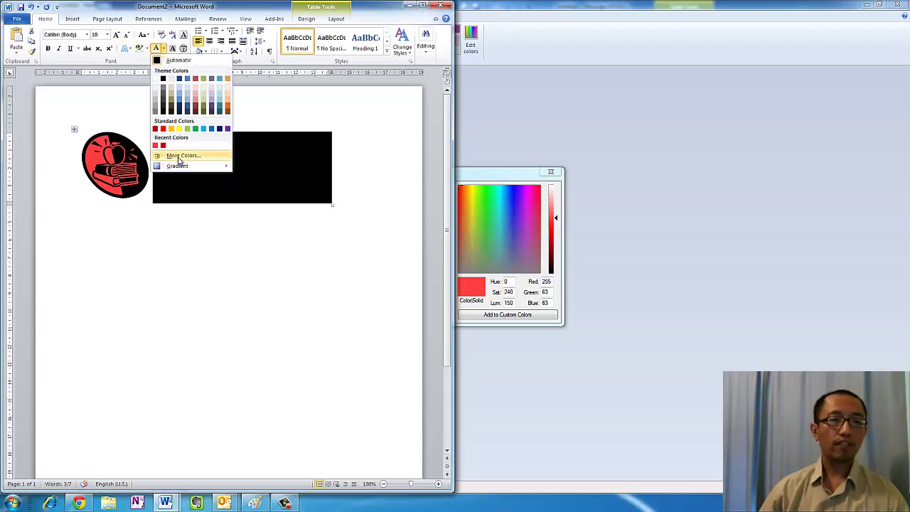
click(179, 158)
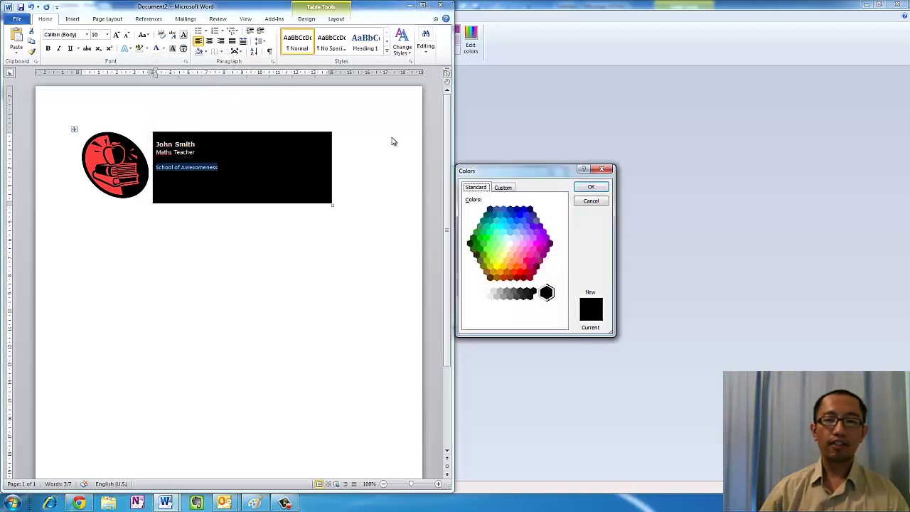
click(502, 188)
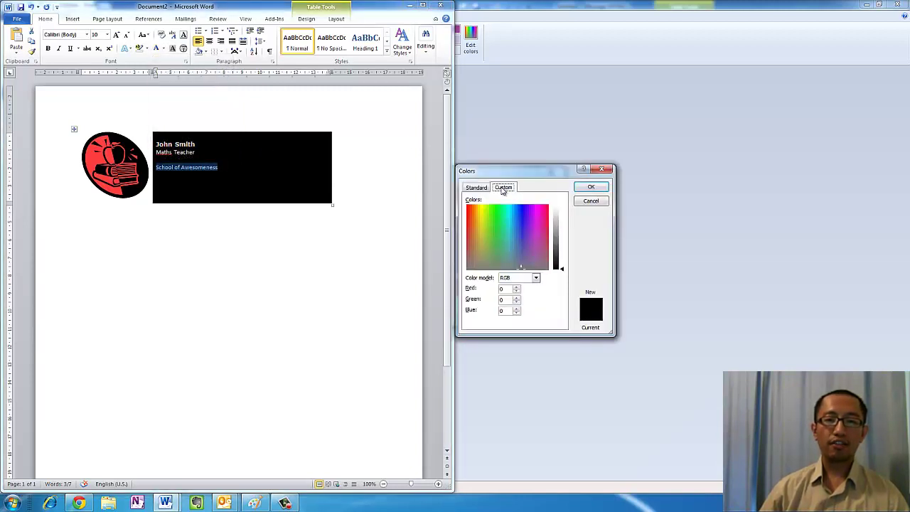
drag(512, 175, 660, 119)
double_click(646, 227)
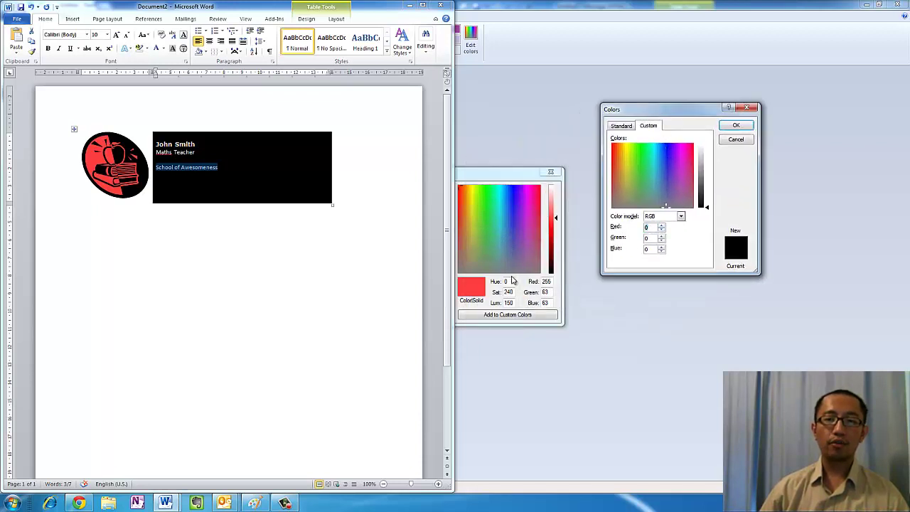
text(255)
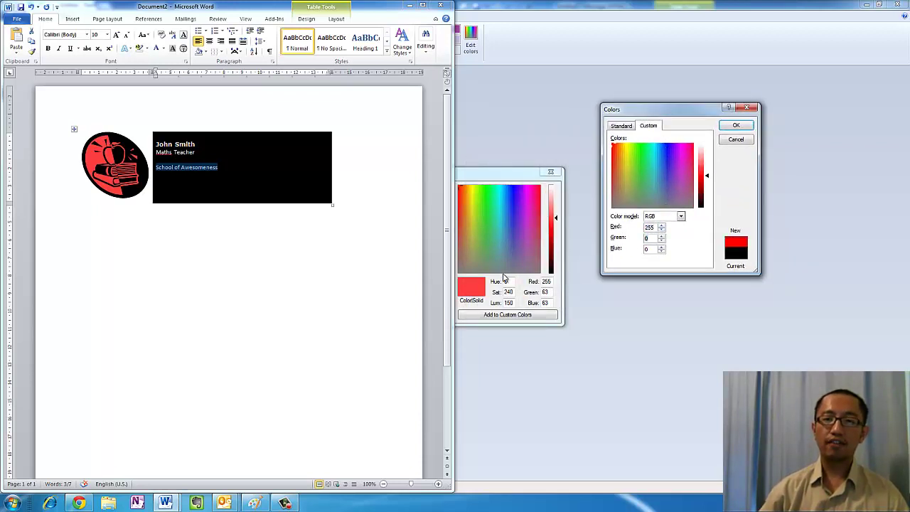
key(Tab)
text(6363)
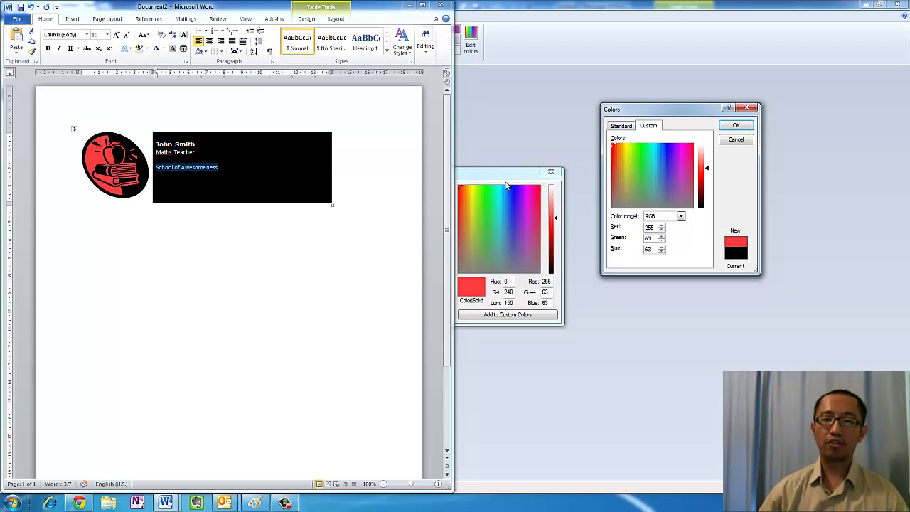
click(736, 126)
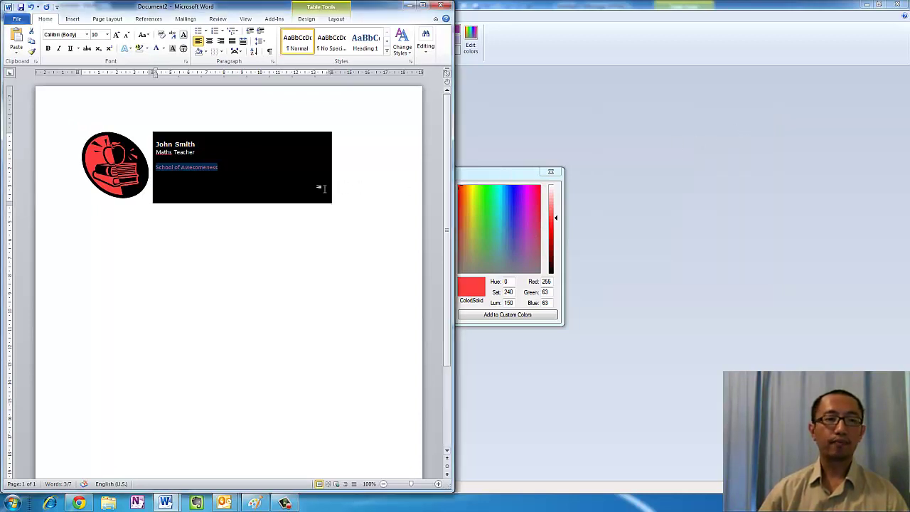
Start a new line below 'School of Awesomeness' with white font colour
click(226, 189)
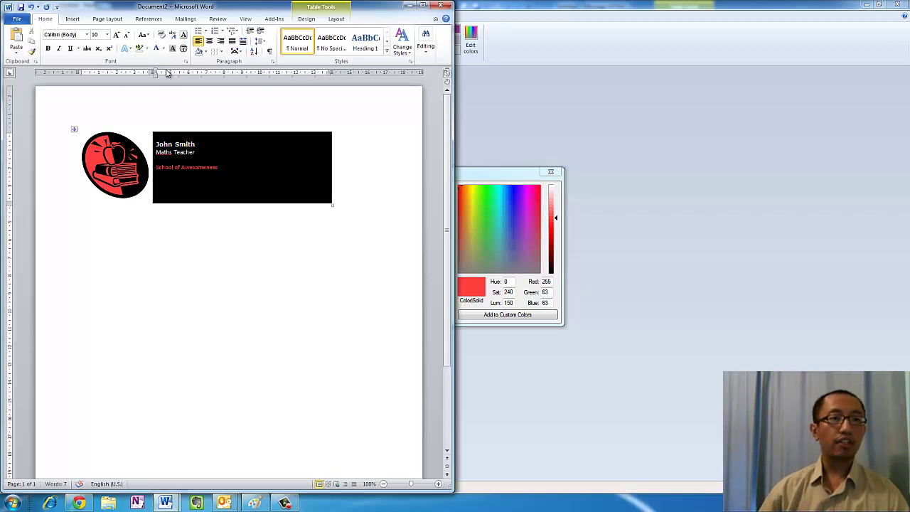
key(Return)
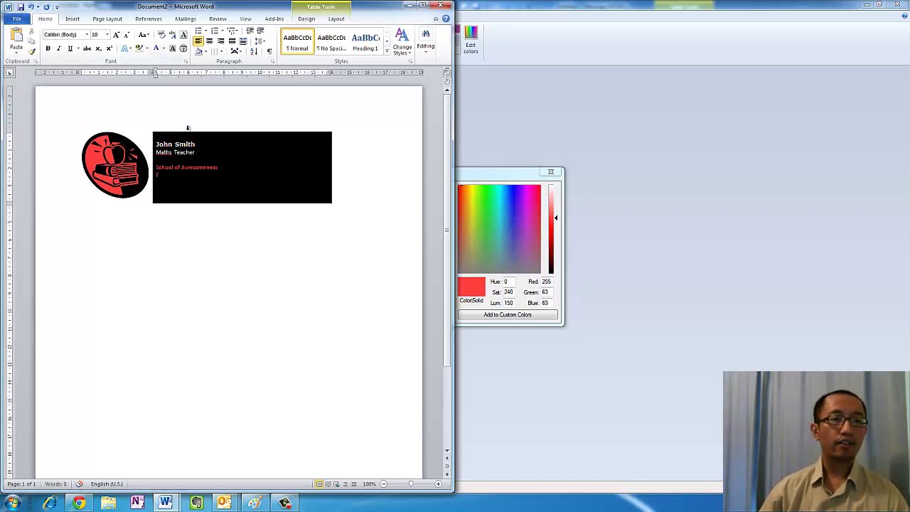
key(BackSpace)
click(146, 48)
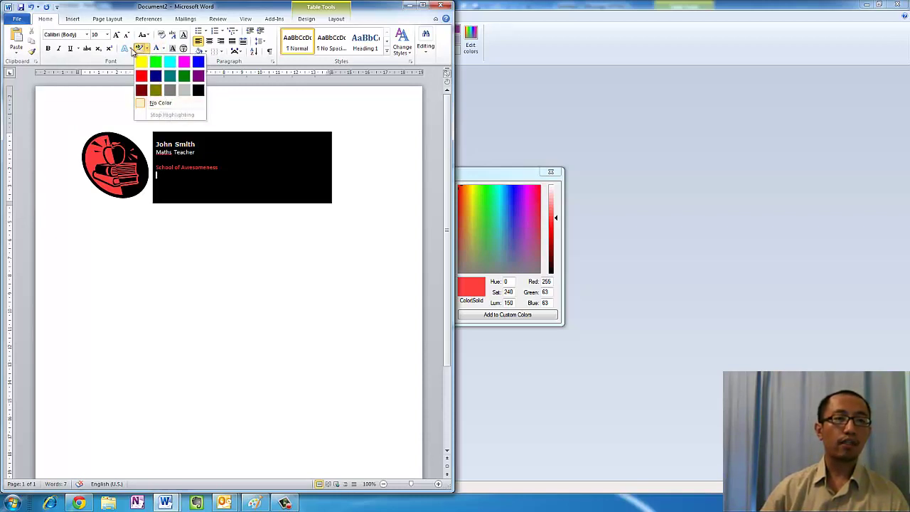
click(163, 49)
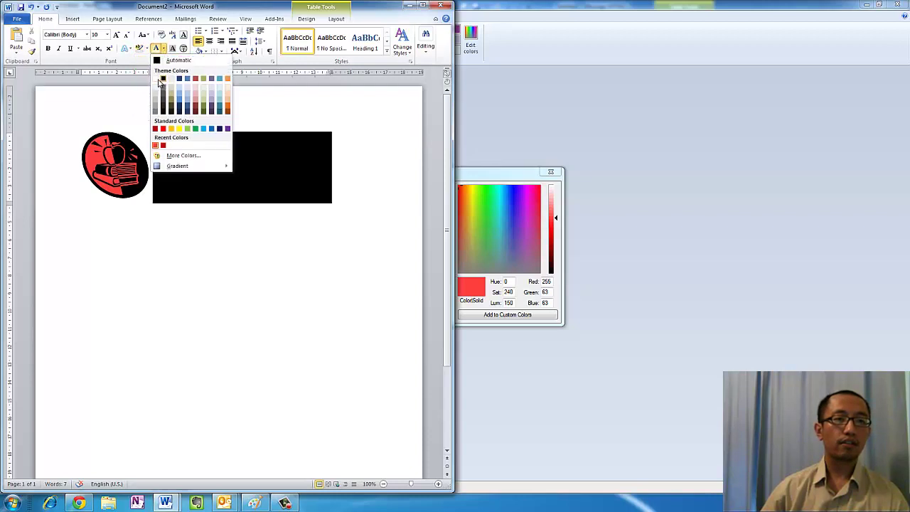
click(155, 79)
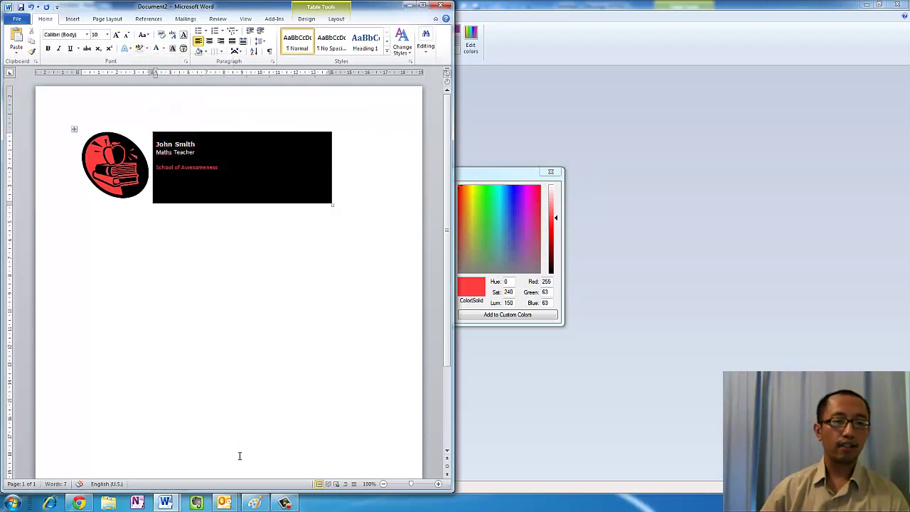
mouse_move(172, 507)
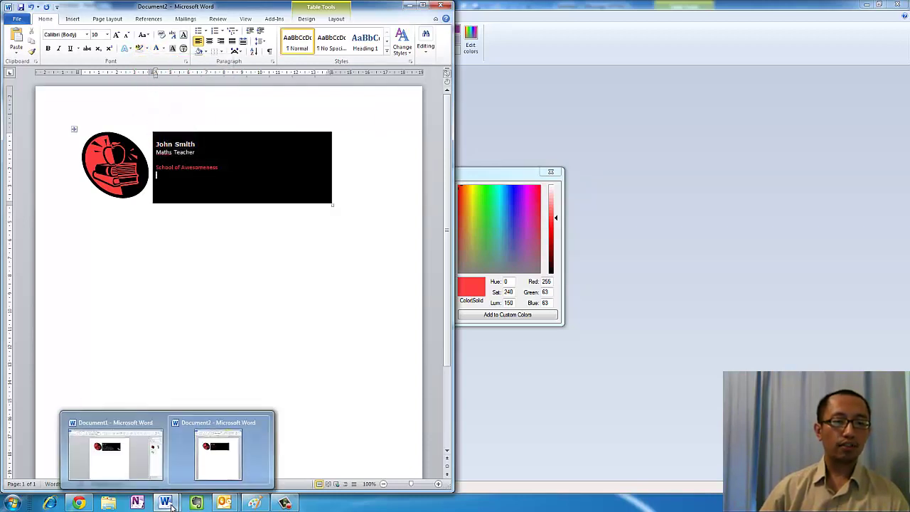
Cancel Paint's colour editor and place the example Outlook email beside the Word signature
click(255, 503)
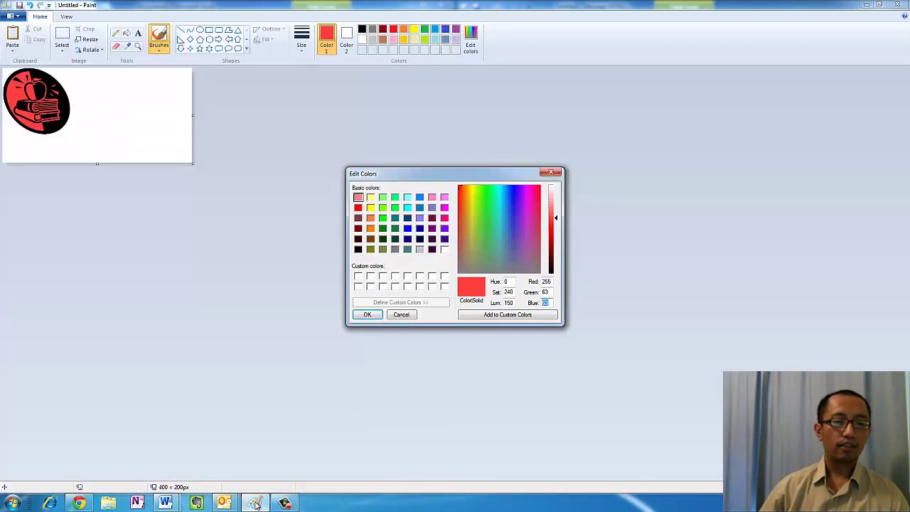
click(401, 314)
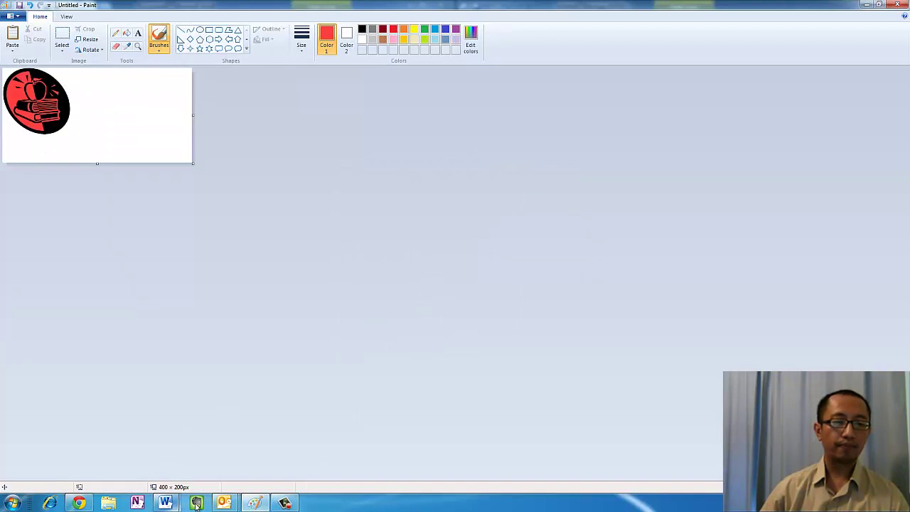
mouse_move(226, 504)
click(222, 459)
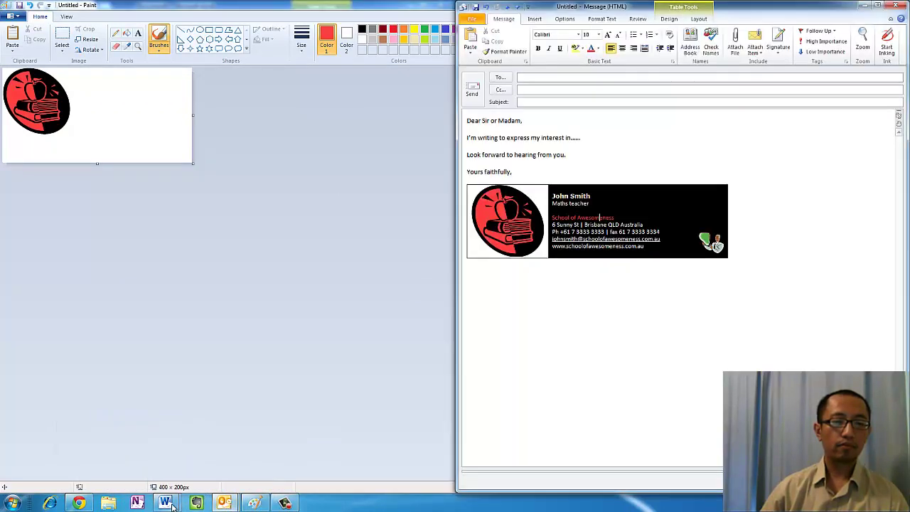
click(226, 467)
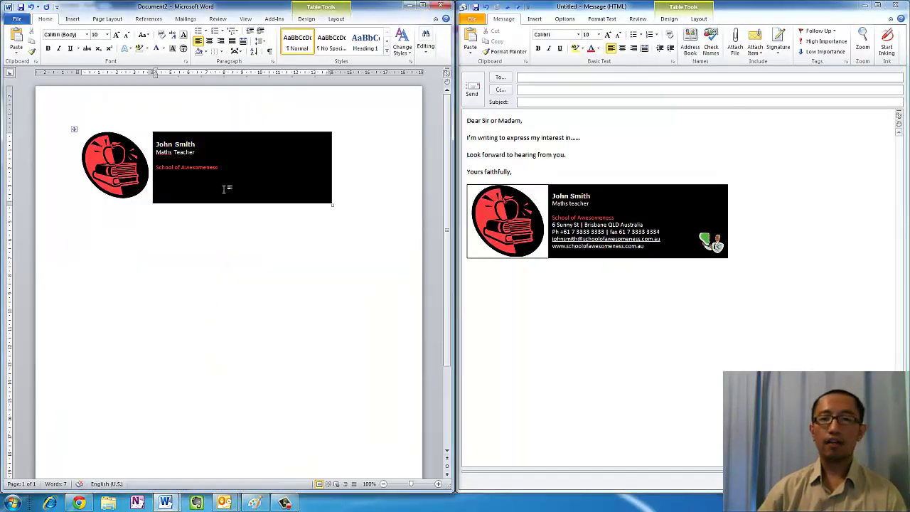
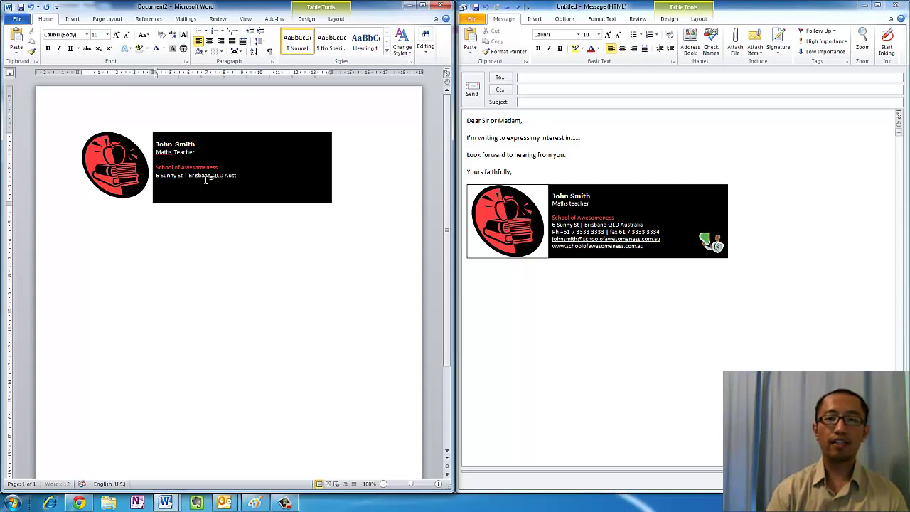
Type the street address line, then a phone, fax and e-mail line beneath it
key(Return)
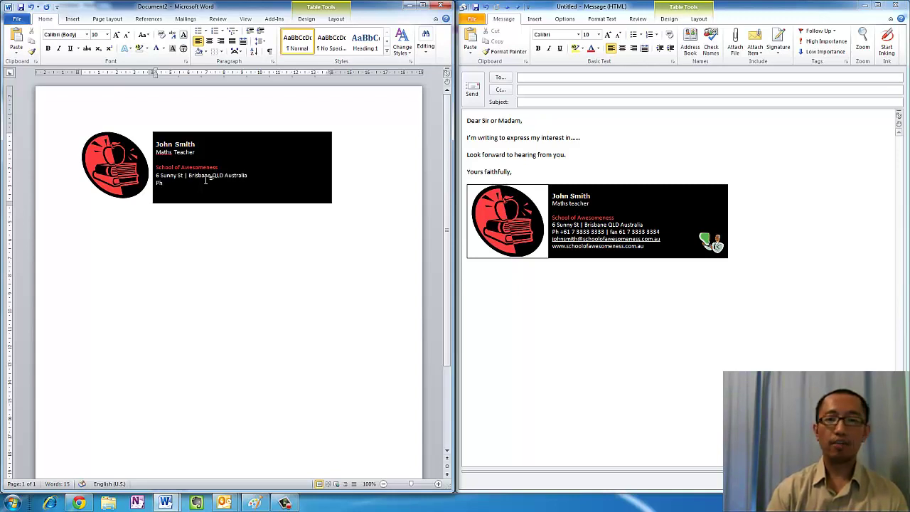
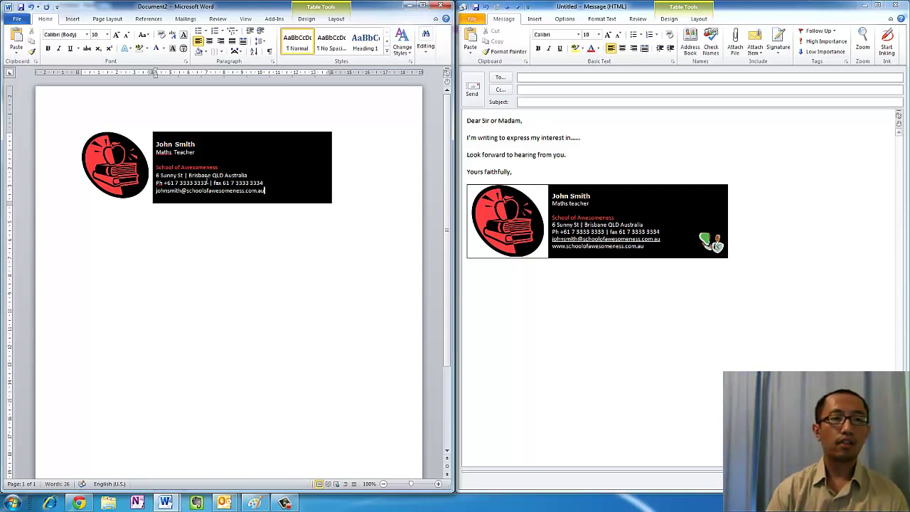
key(Return)
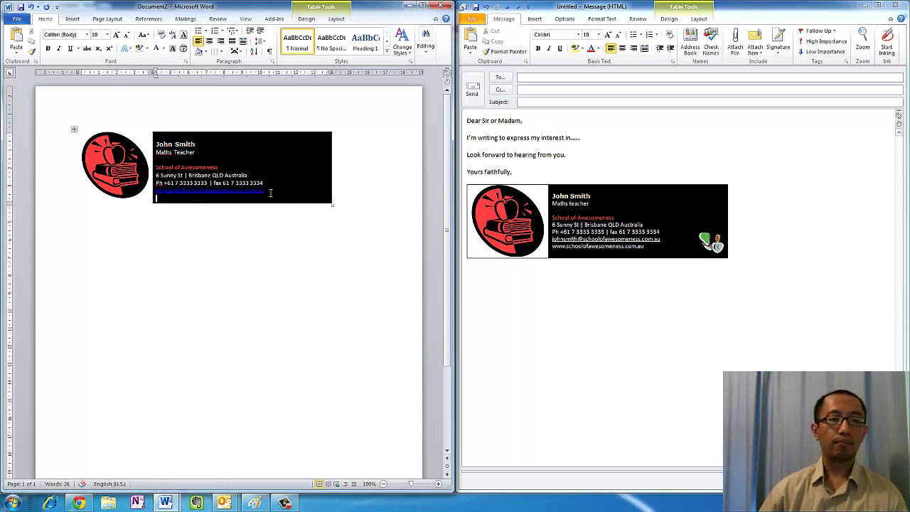
Make the e-mail line white and type the school's web address on the next line
drag(269, 192, 157, 192)
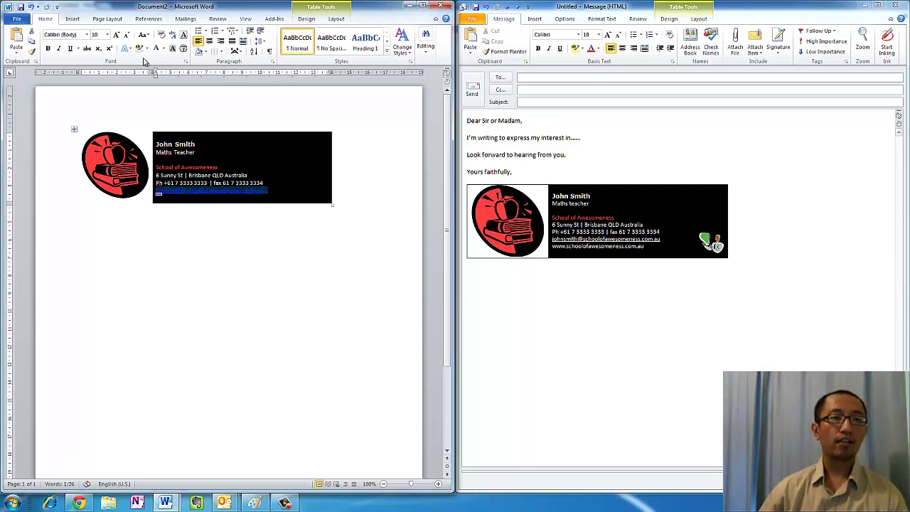
click(163, 48)
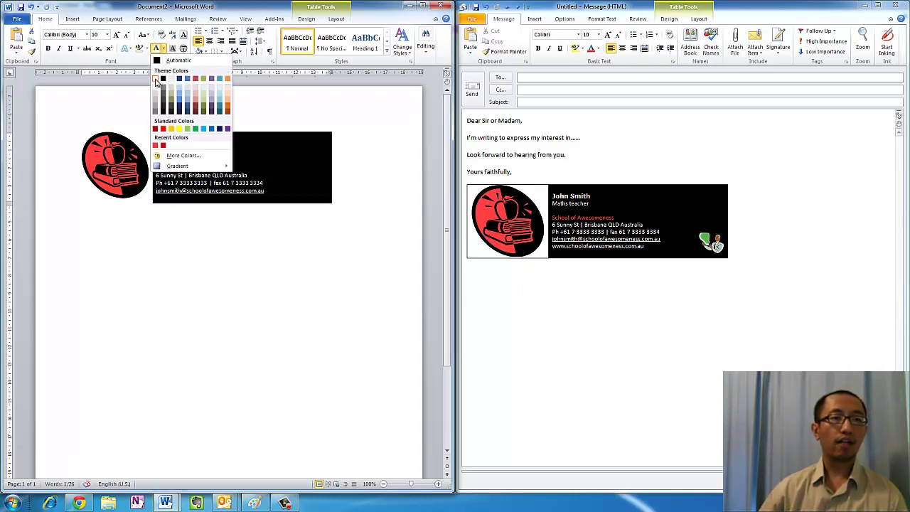
click(156, 79)
click(279, 184)
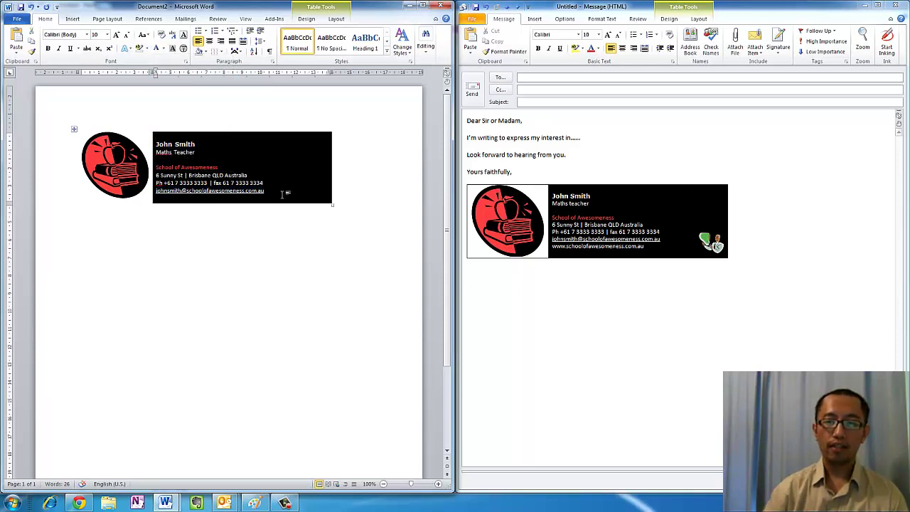
text(www)
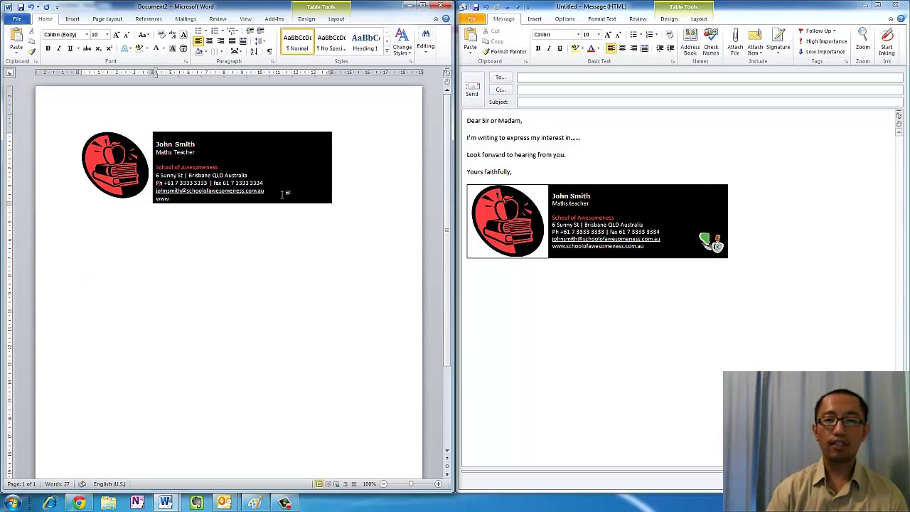
text(wschoolofsawesomeness.com.au)
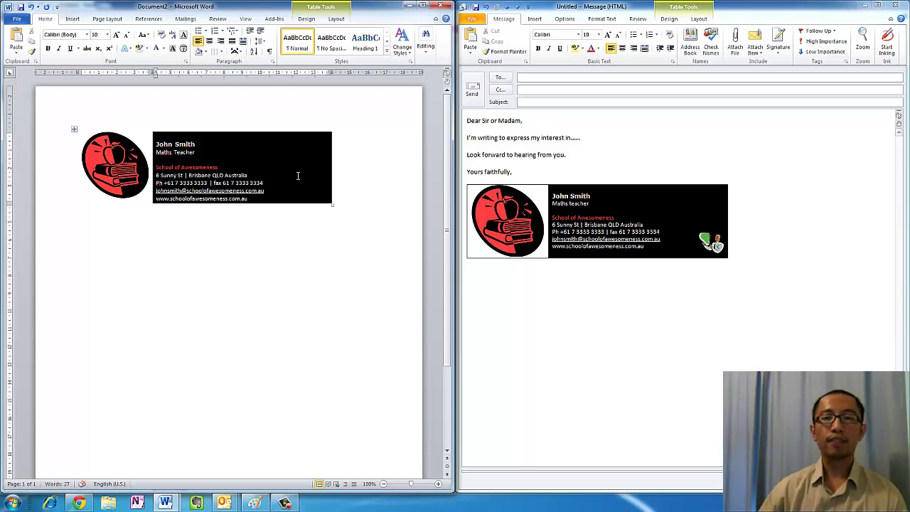
Open Clip Art from the Insert tab and bring up the teacher clip art's options
click(292, 172)
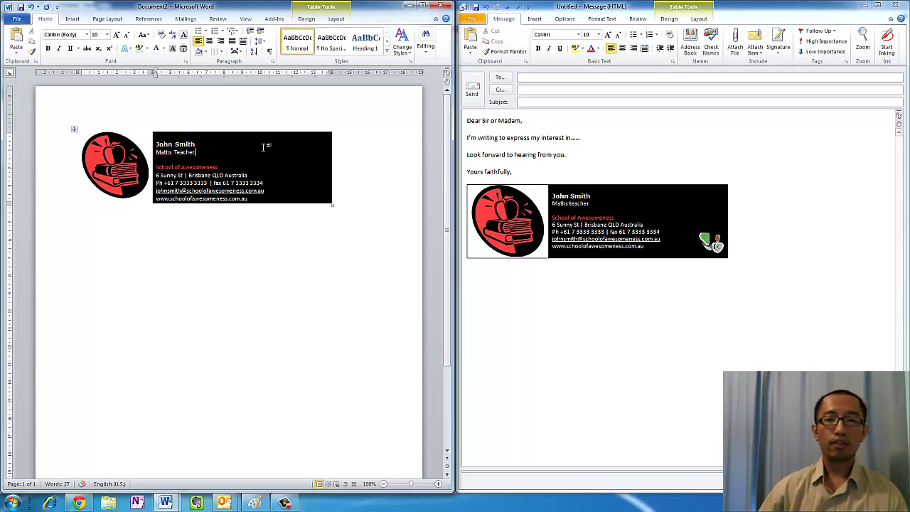
click(73, 19)
click(108, 52)
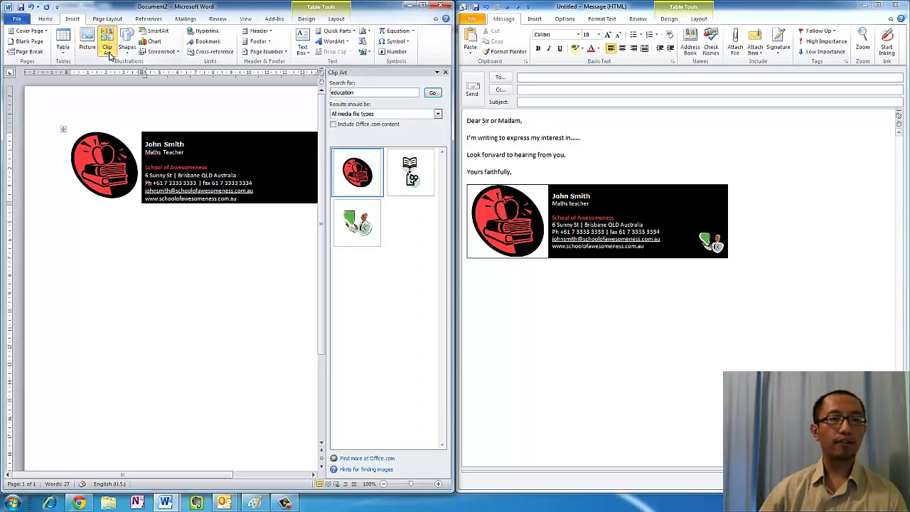
click(379, 226)
Insert the teacher clip art and shrink it to about 1.7 by 2 cm
click(355, 255)
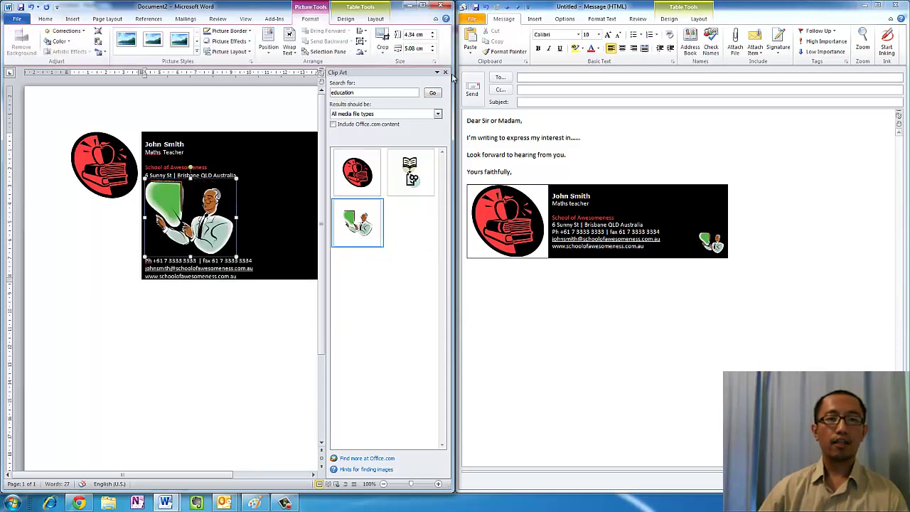
click(445, 72)
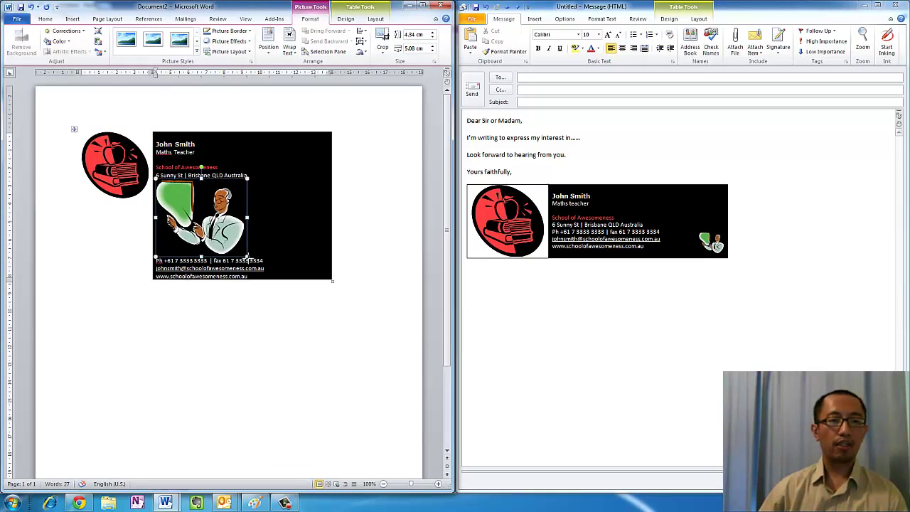
drag(247, 257, 191, 208)
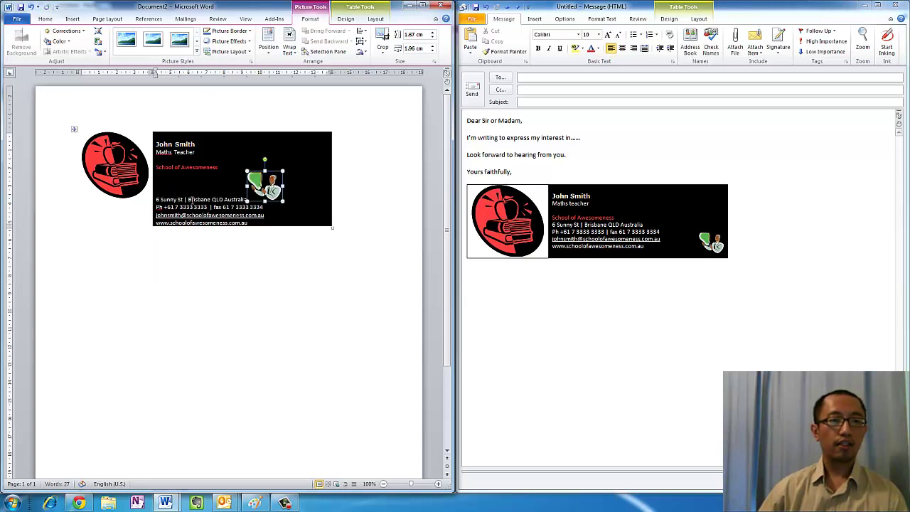
Set the teacher picture to In Front of Text and drag it into the card's bottom-right corner
click(290, 50)
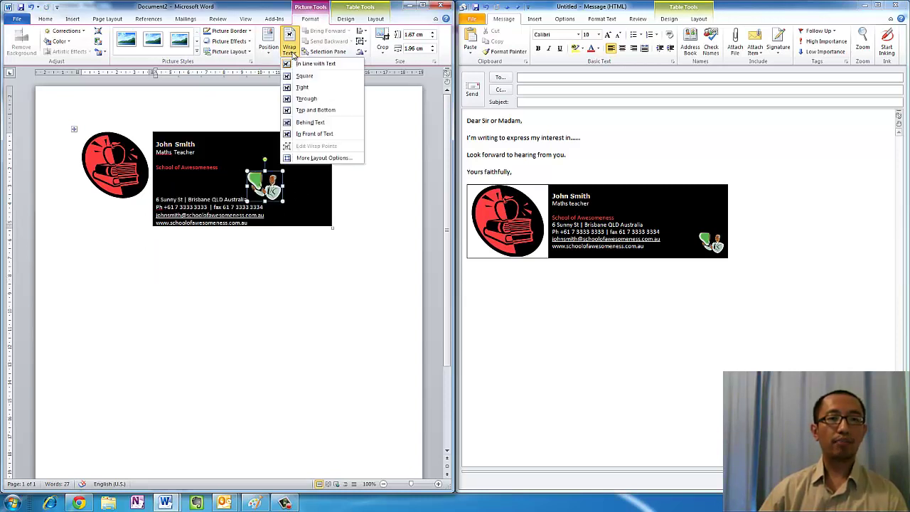
click(304, 134)
drag(273, 176, 308, 179)
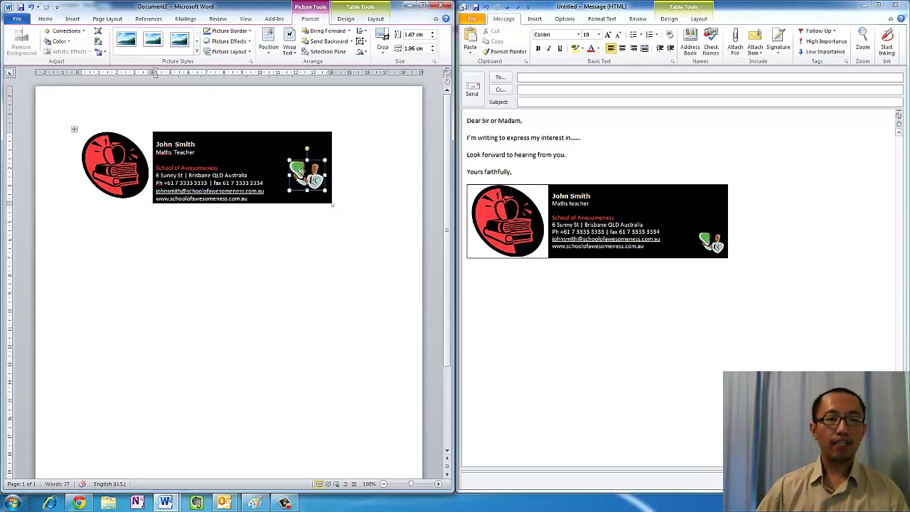
drag(298, 170, 307, 182)
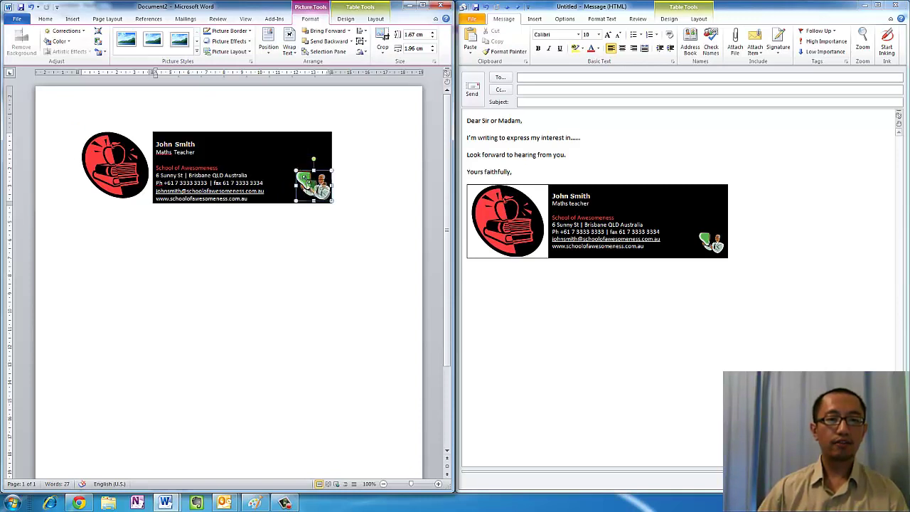
click(287, 230)
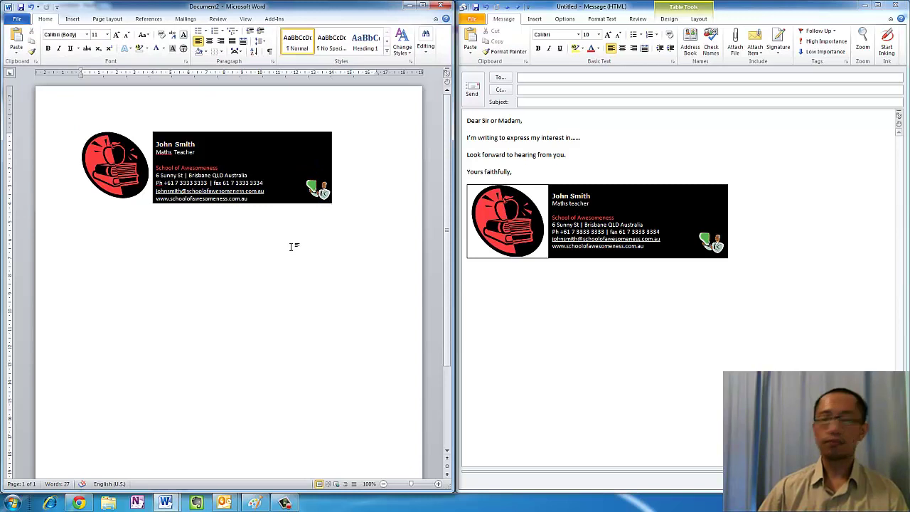
Resize the card lines from School of Awesomeness to the web address to 8 pt
key(Up)
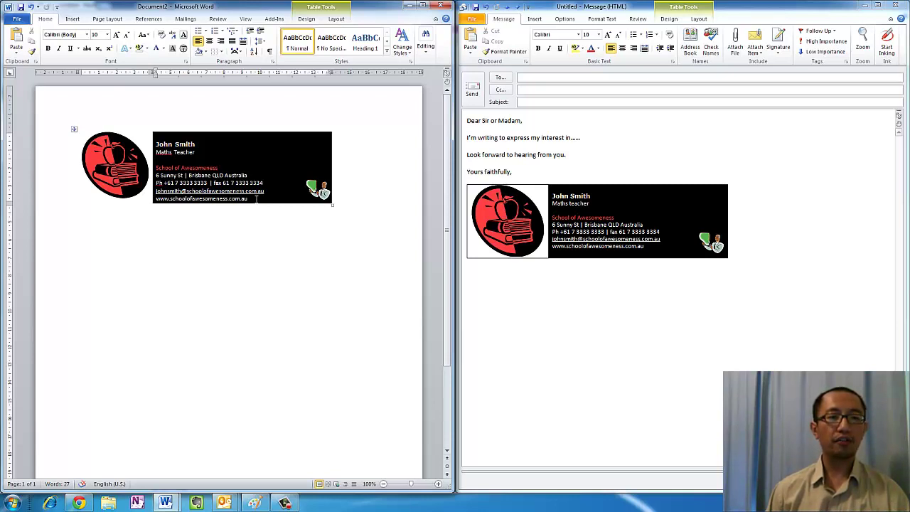
drag(247, 199, 154, 168)
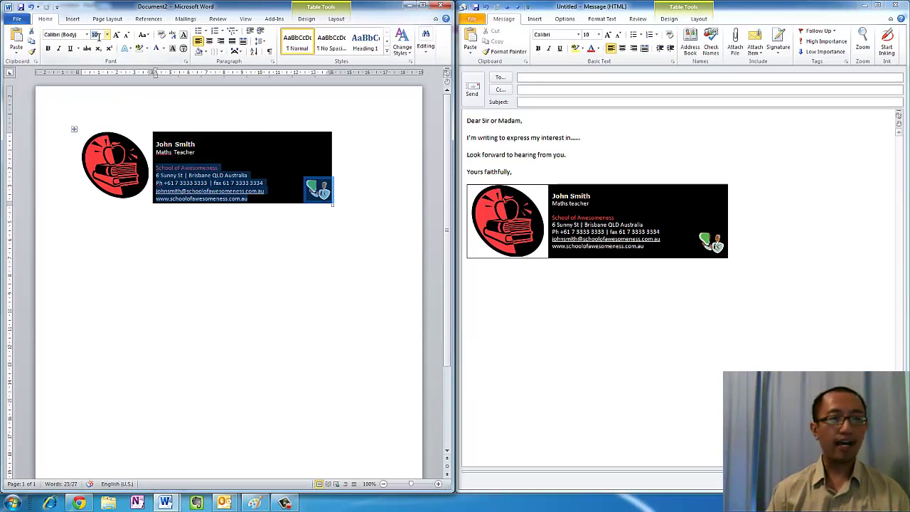
click(99, 35)
text(8)
key(Return)
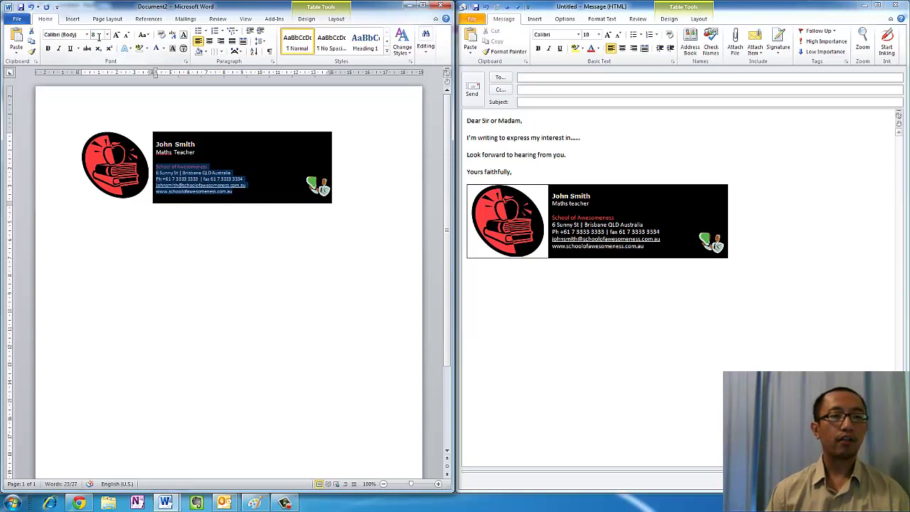
click(251, 192)
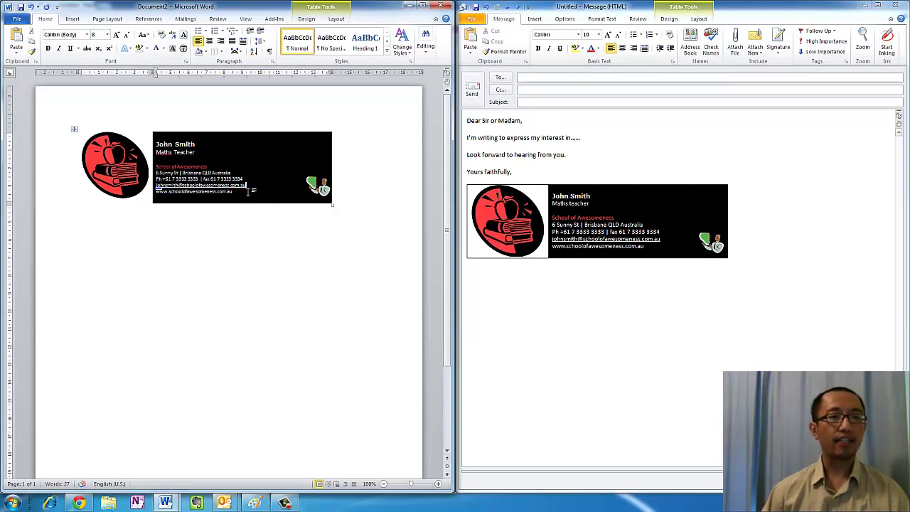
click(263, 193)
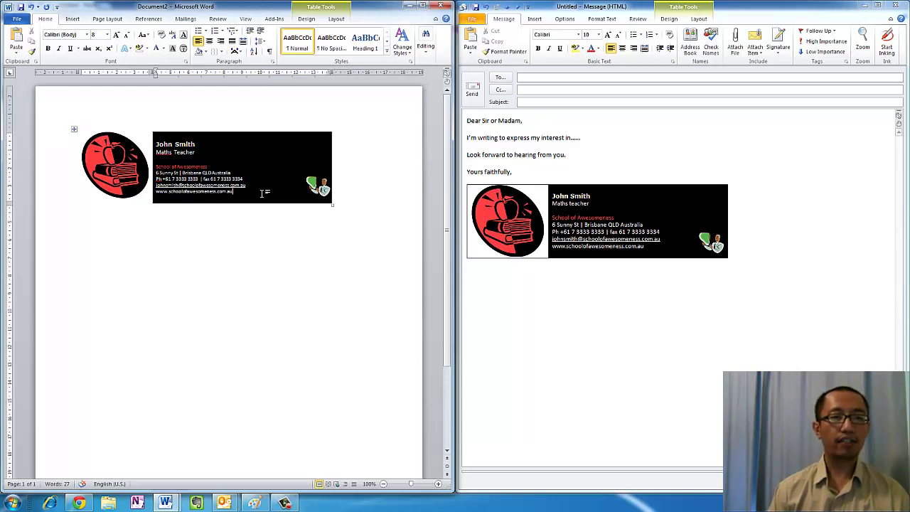
click(320, 187)
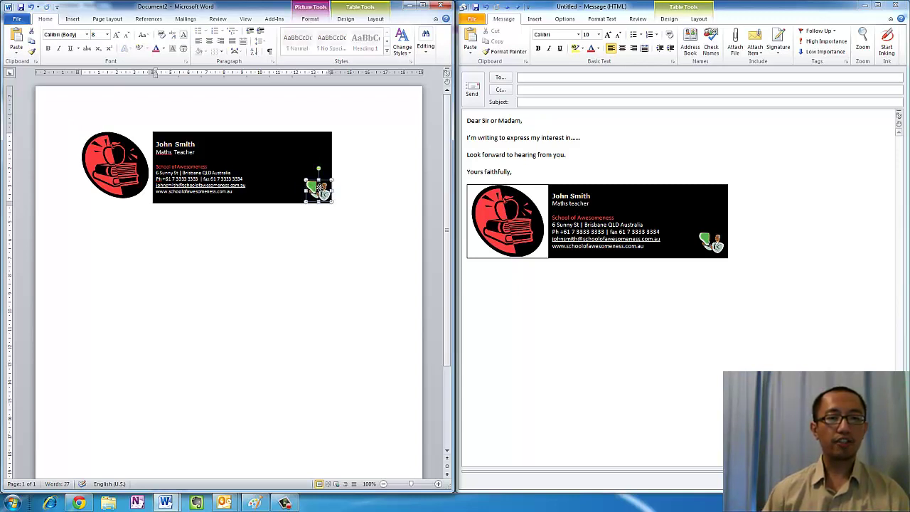
click(327, 229)
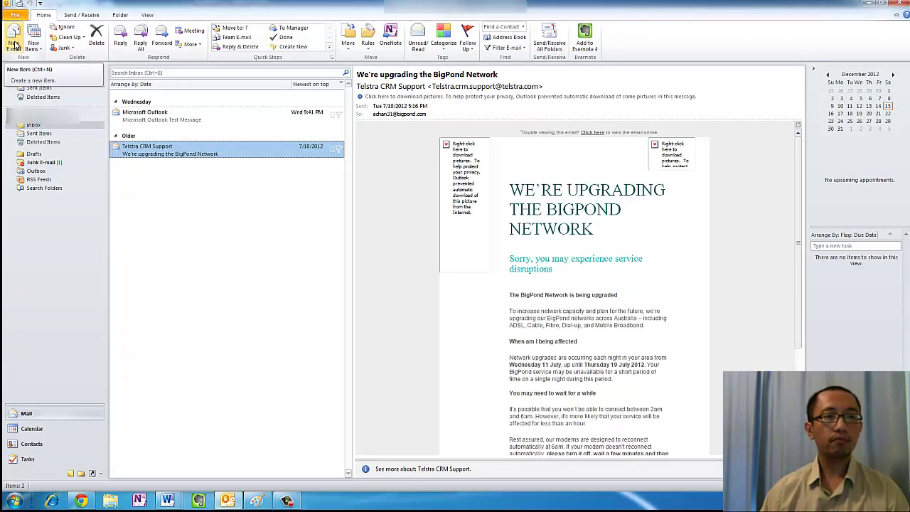
Open Outlook's signature settings from a new message window
click(14, 45)
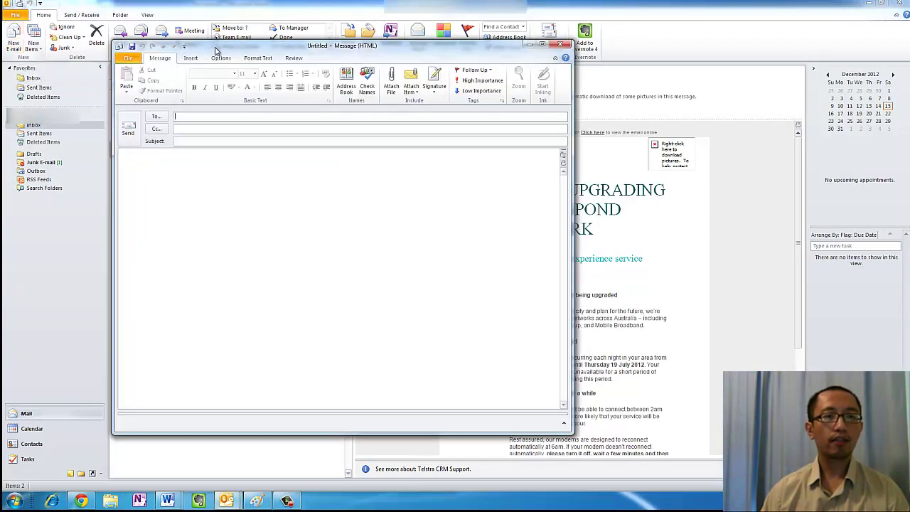
drag(217, 50, 320, 50)
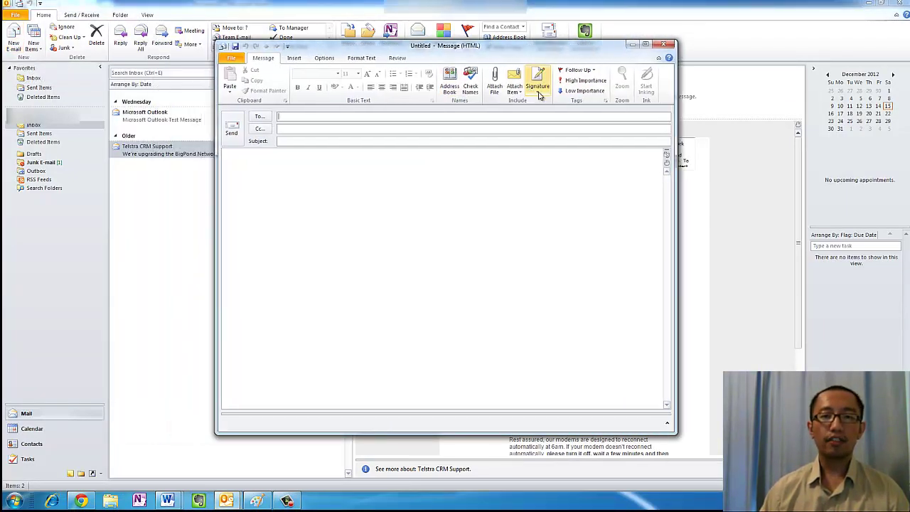
click(539, 95)
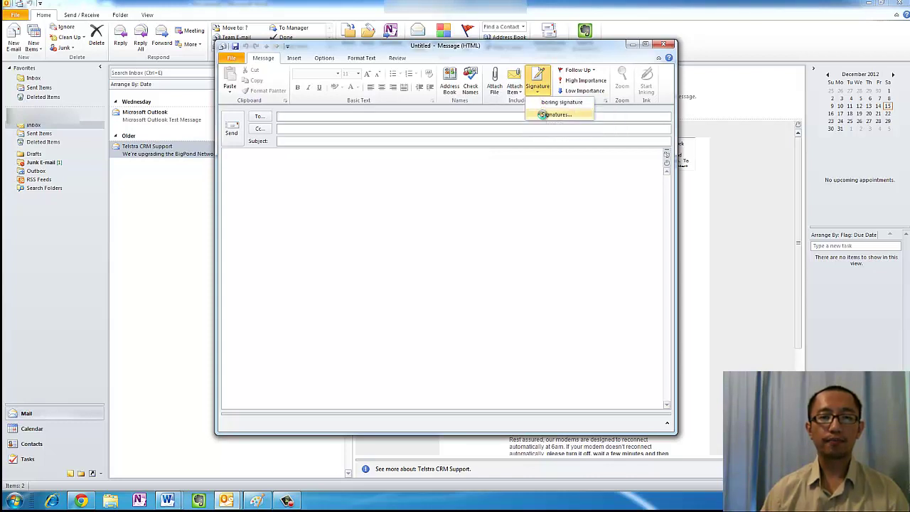
click(544, 115)
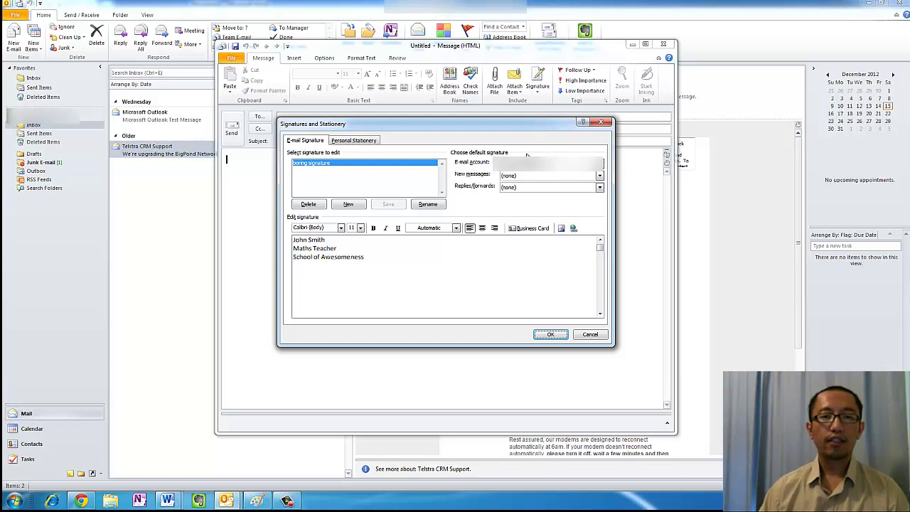
Delete the boring signature and create a new one named 'cool signature'
drag(366, 260, 278, 233)
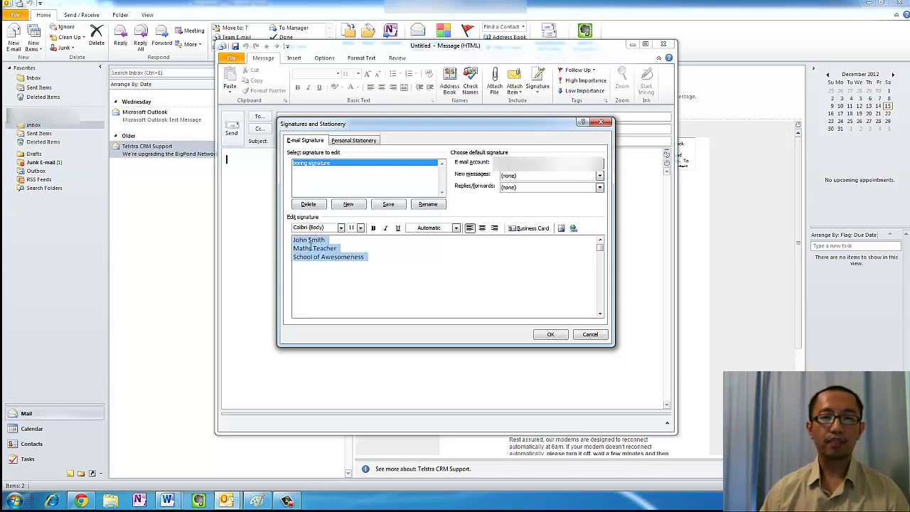
drag(365, 257, 274, 229)
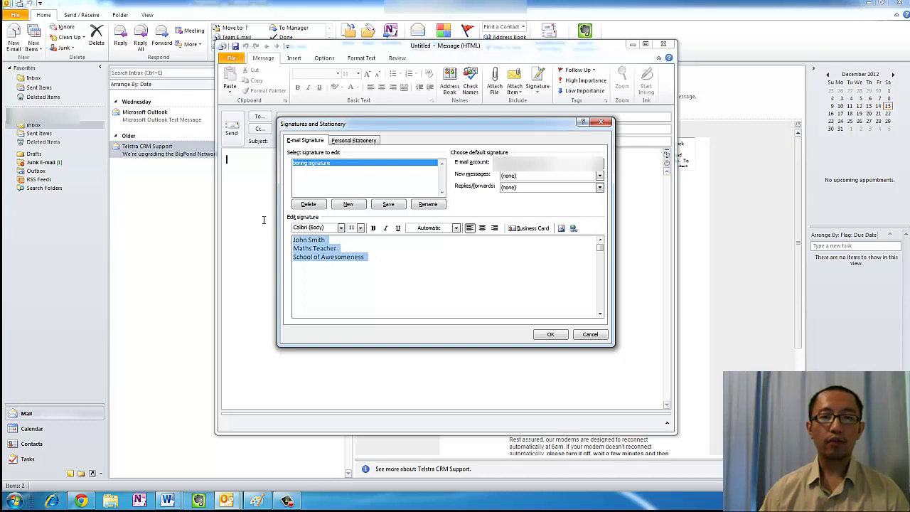
click(308, 205)
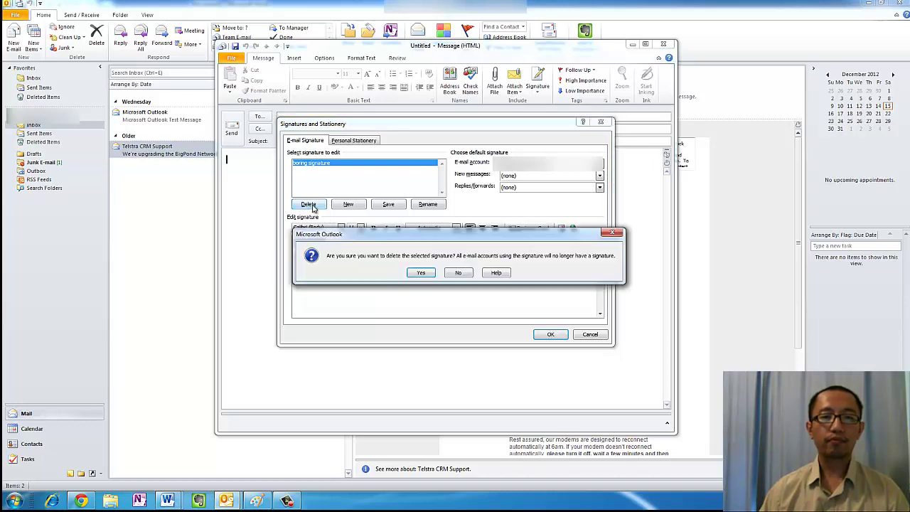
click(420, 274)
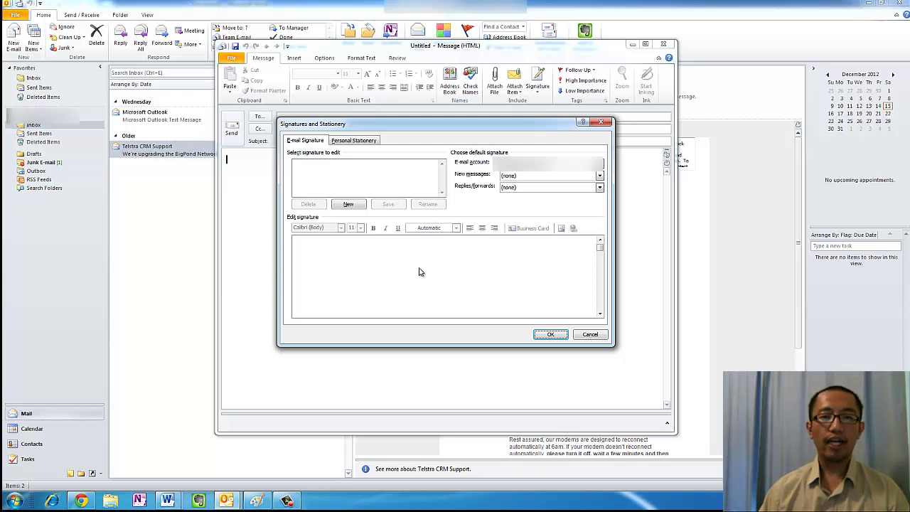
click(349, 205)
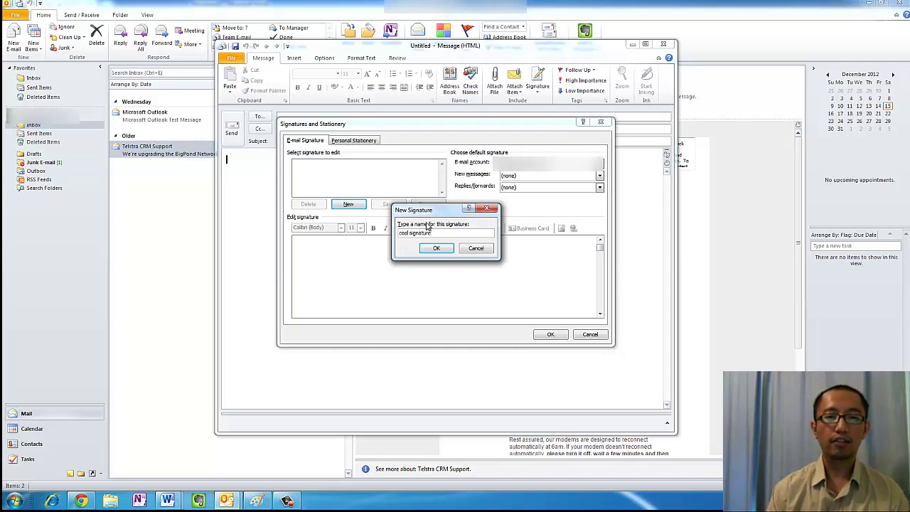
key(Return)
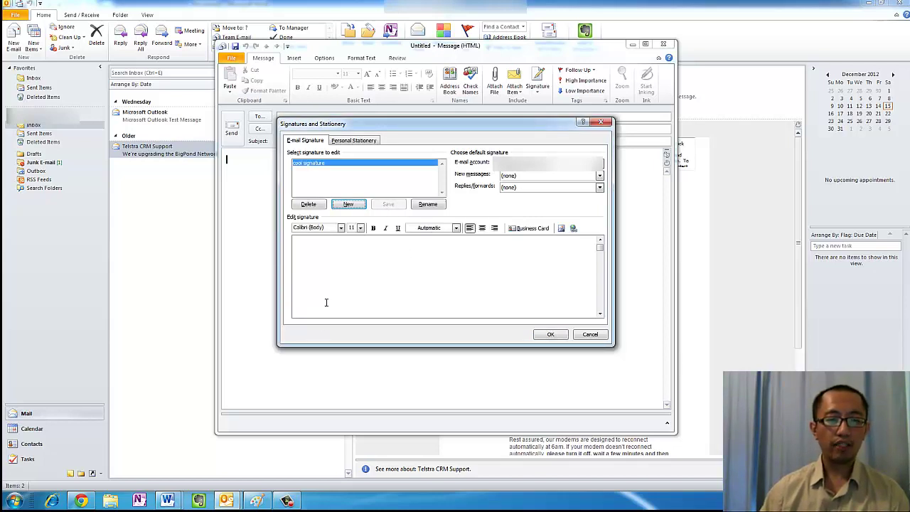
Copy the black signature table from the Word document into the signature editor
click(169, 499)
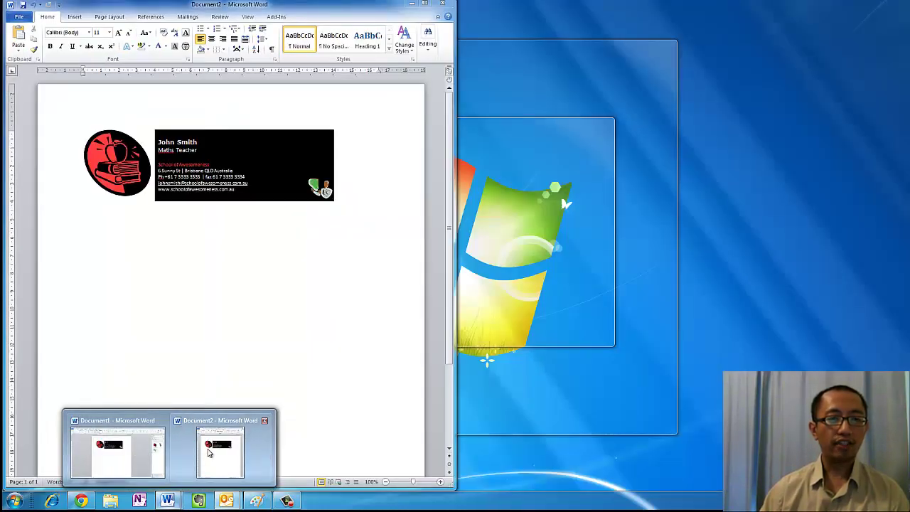
click(210, 449)
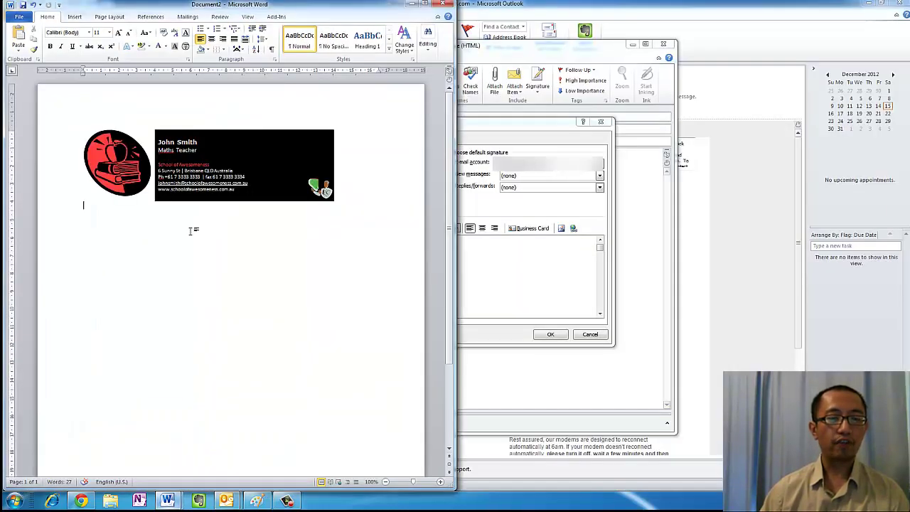
drag(167, 203, 87, 142)
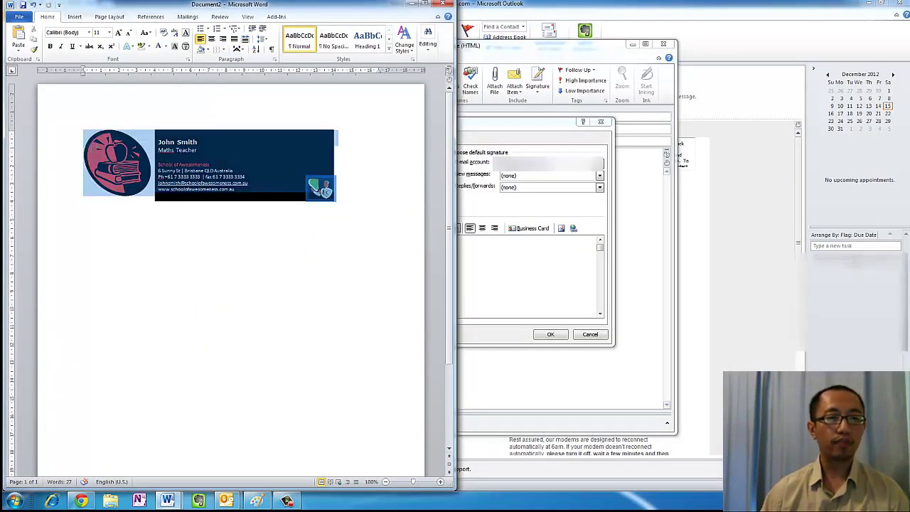
key(ctrl+a)
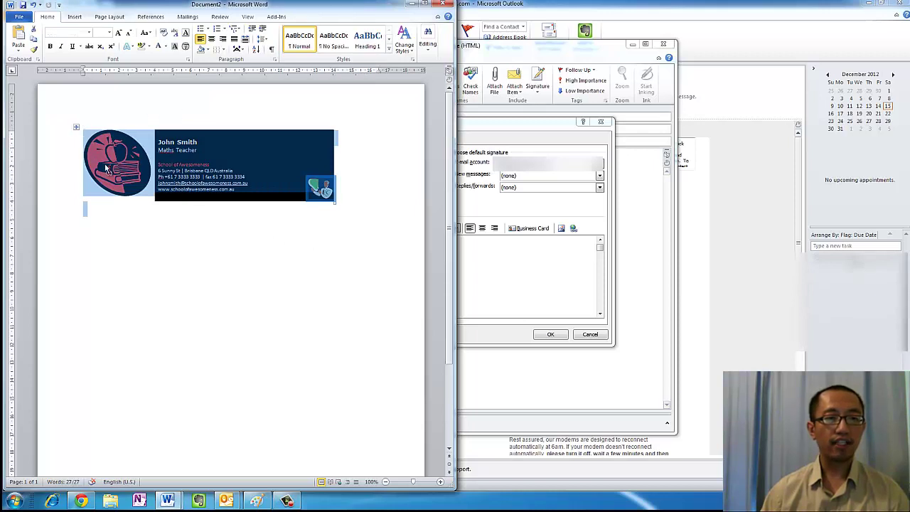
click(530, 258)
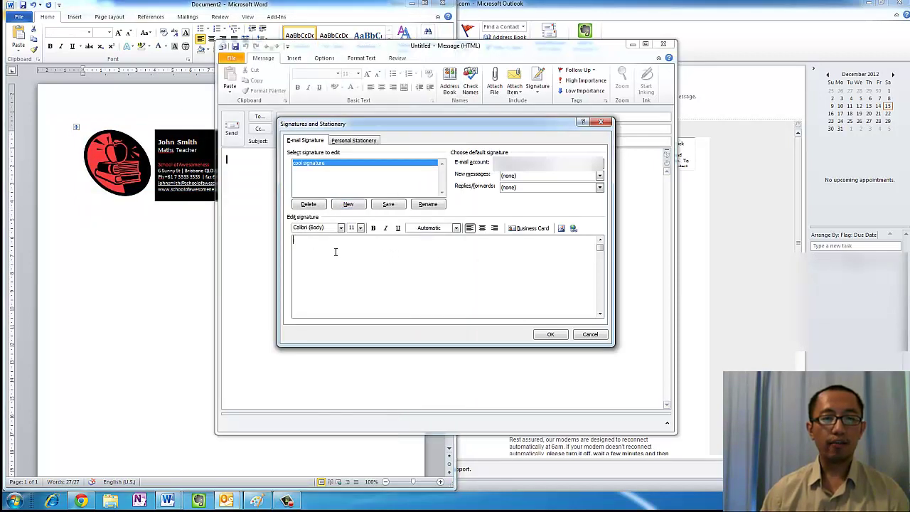
key(ctrl+v)
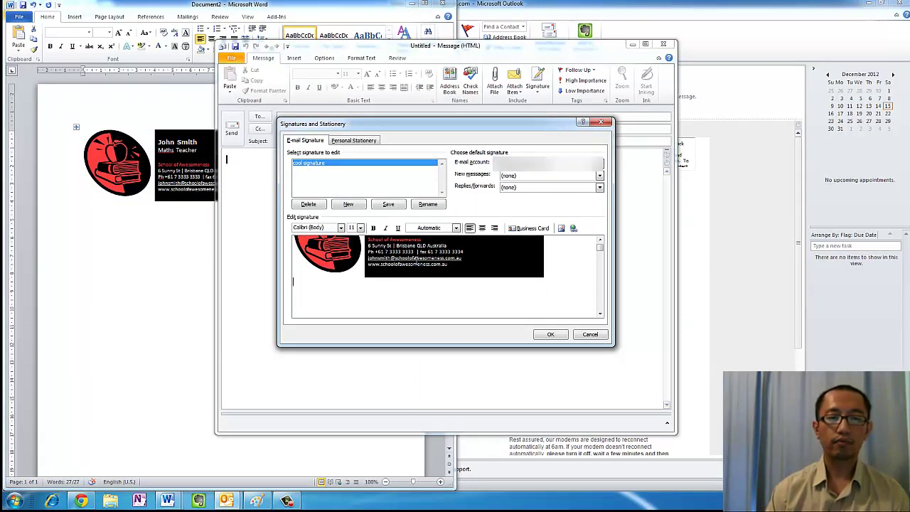
Make cool signature the default for new messages and replies/forwards, then save
click(600, 240)
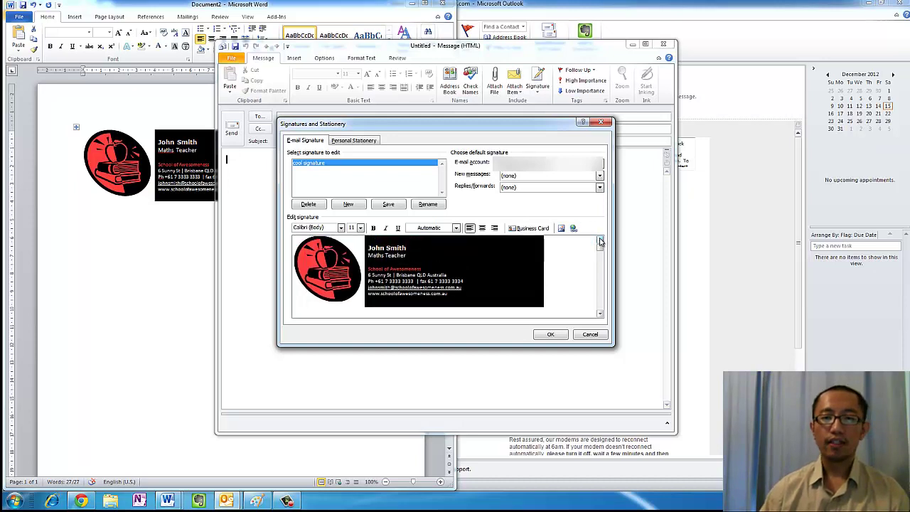
click(600, 176)
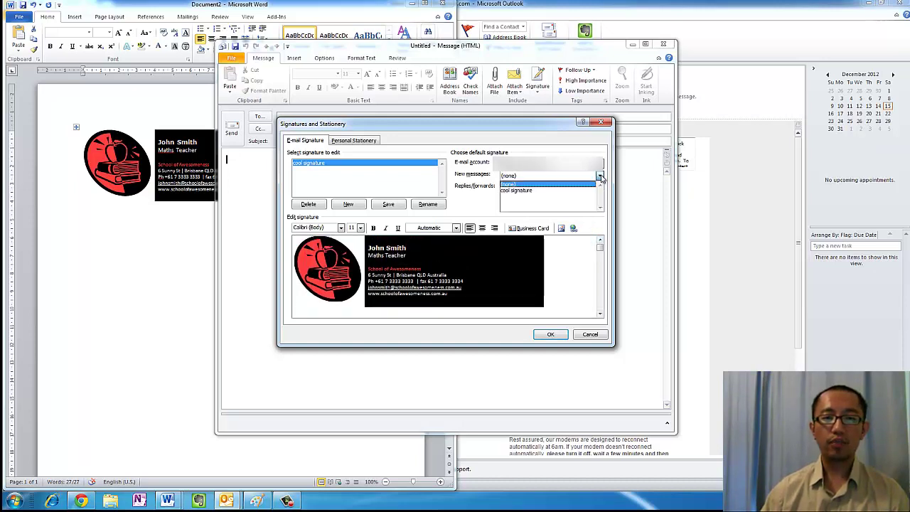
click(548, 190)
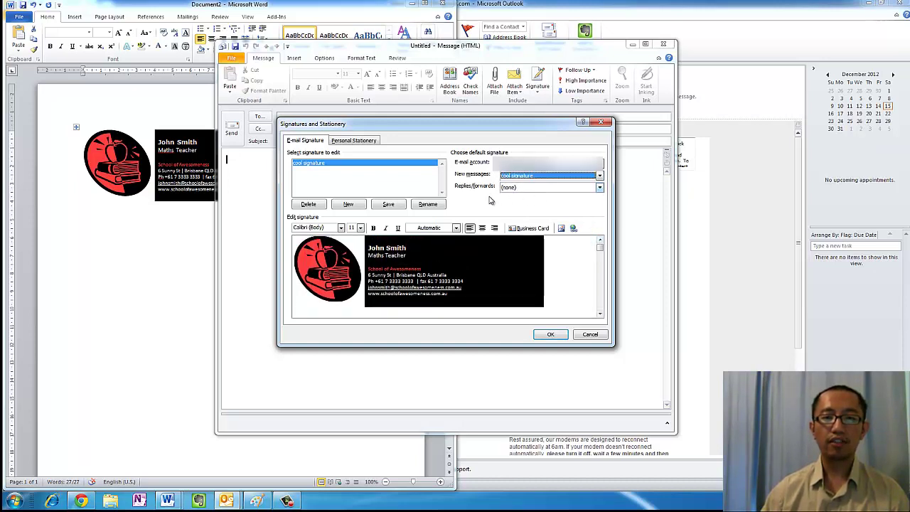
click(600, 188)
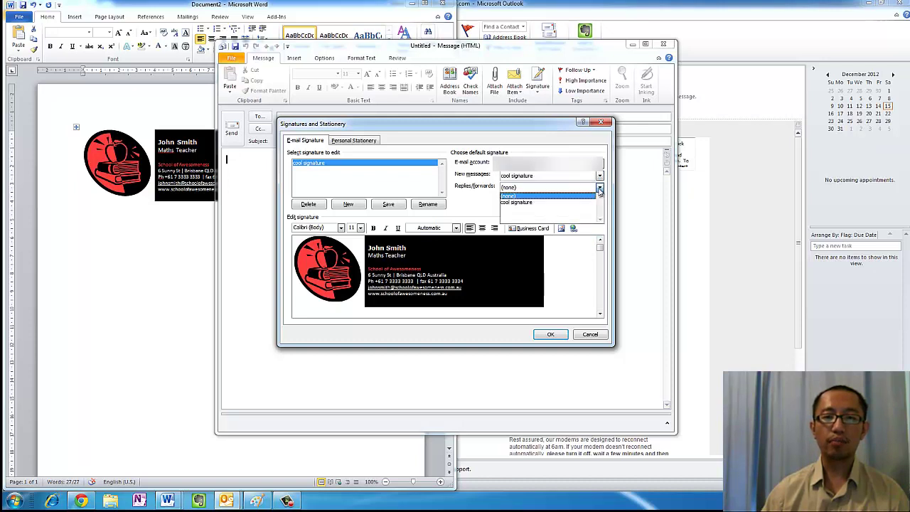
click(549, 204)
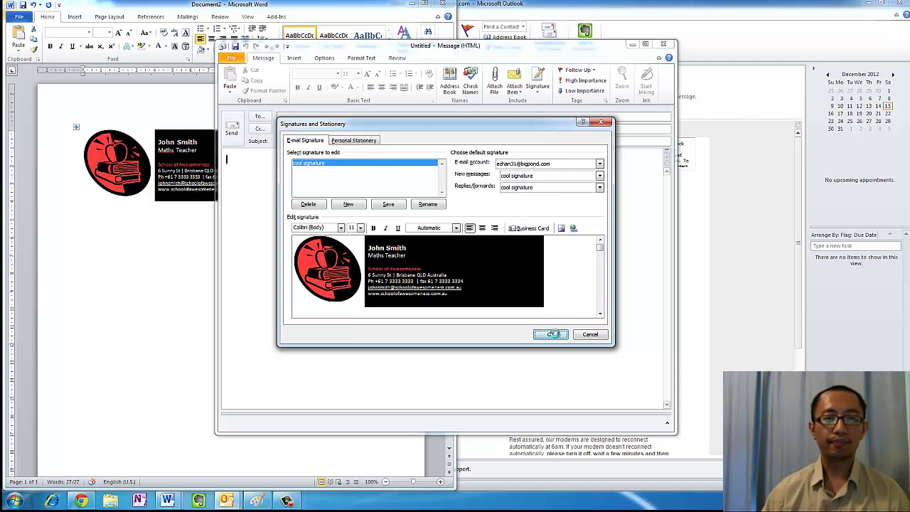
click(552, 334)
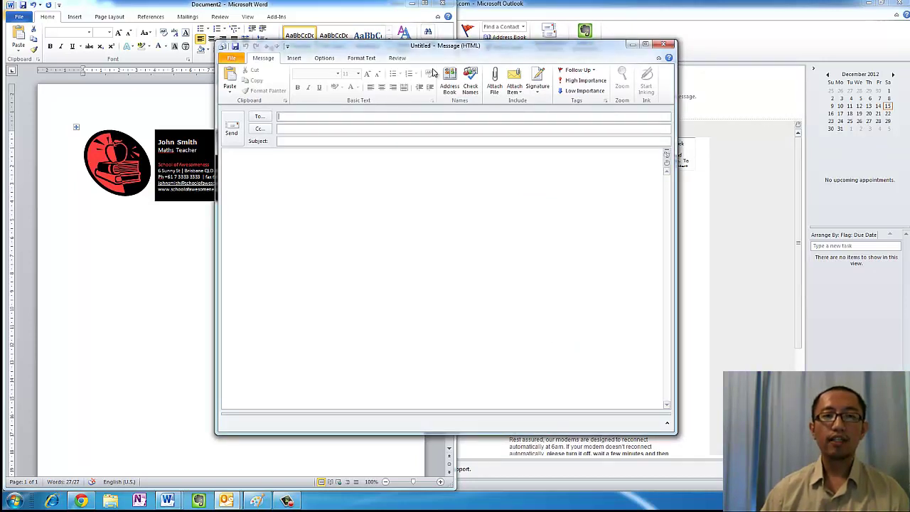
Close the empty message and start a new e-mail from the inbox
click(663, 47)
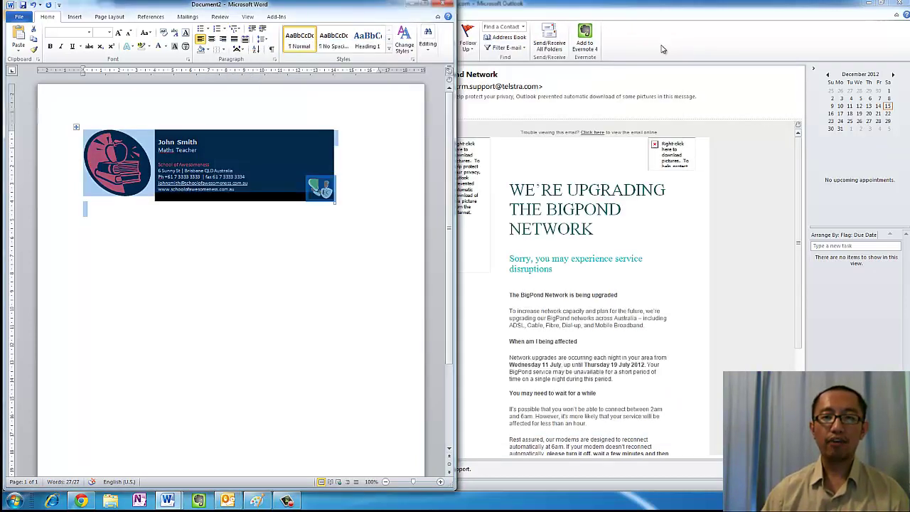
click(497, 9)
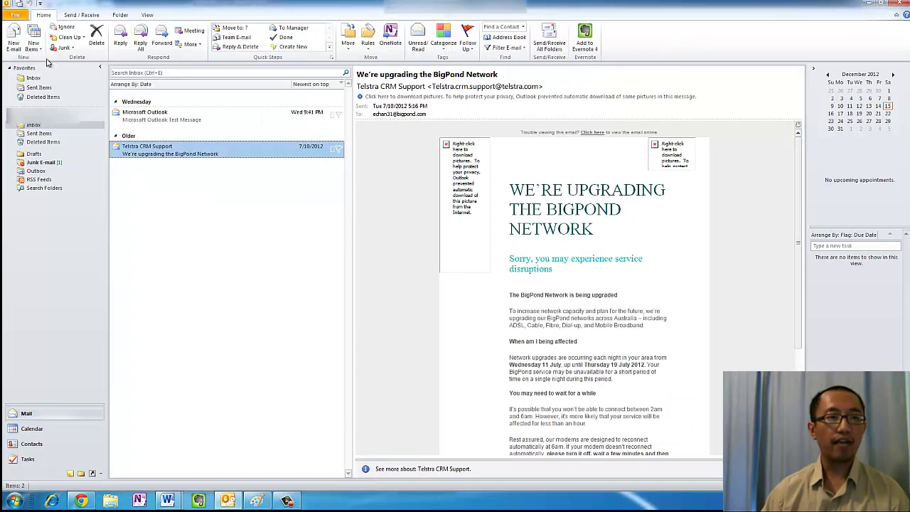
click(12, 44)
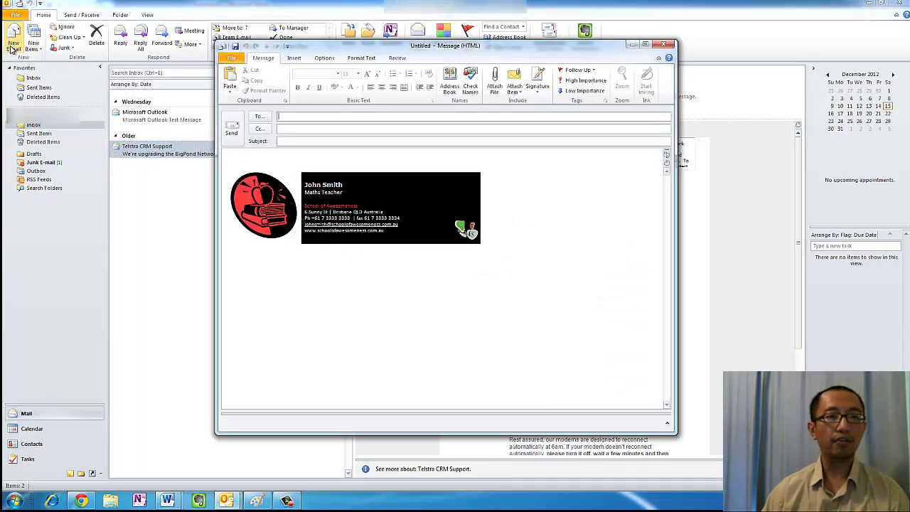
Type 'Dear Sir,', 'Hello' and 'Regards,' above the automatically inserted signature
click(268, 158)
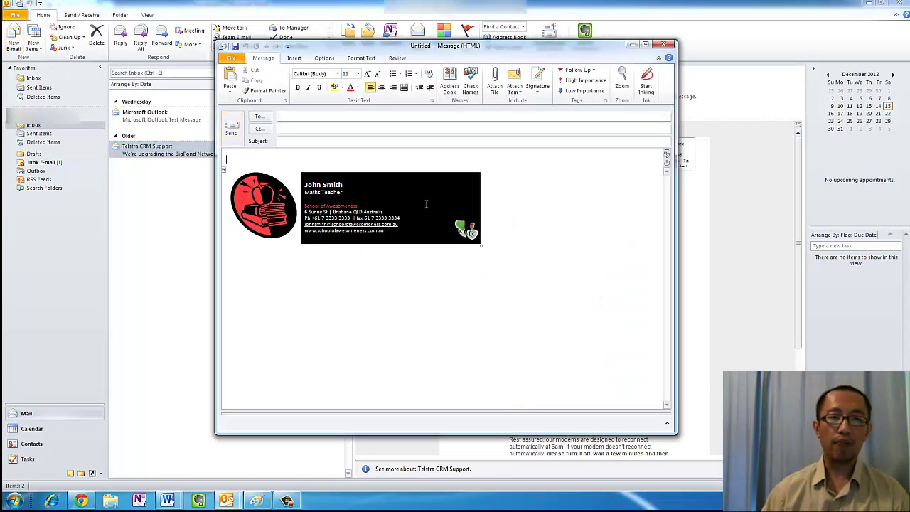
text(Dear)
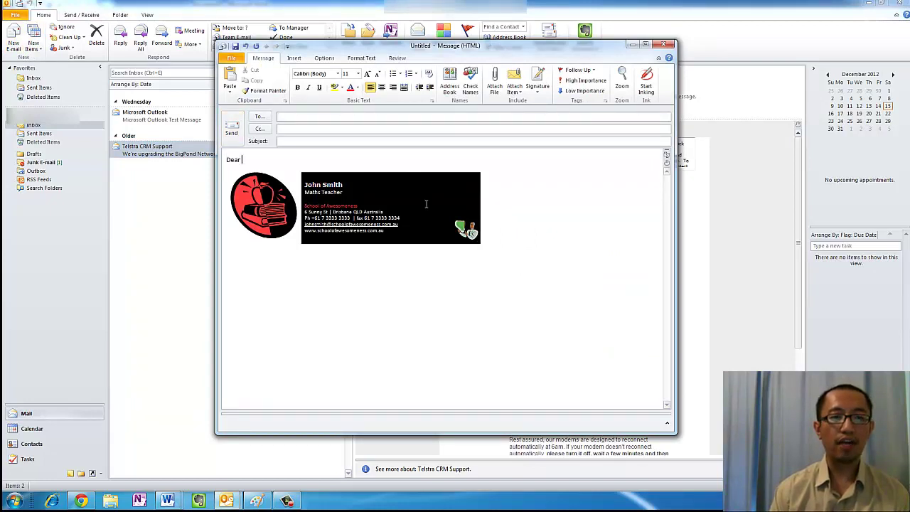
text( Sir,)
key(Return)
key(Return)
text(Hello)
key(Return)
key(Return)
text(Regards,)
key(Return)
key(Return)
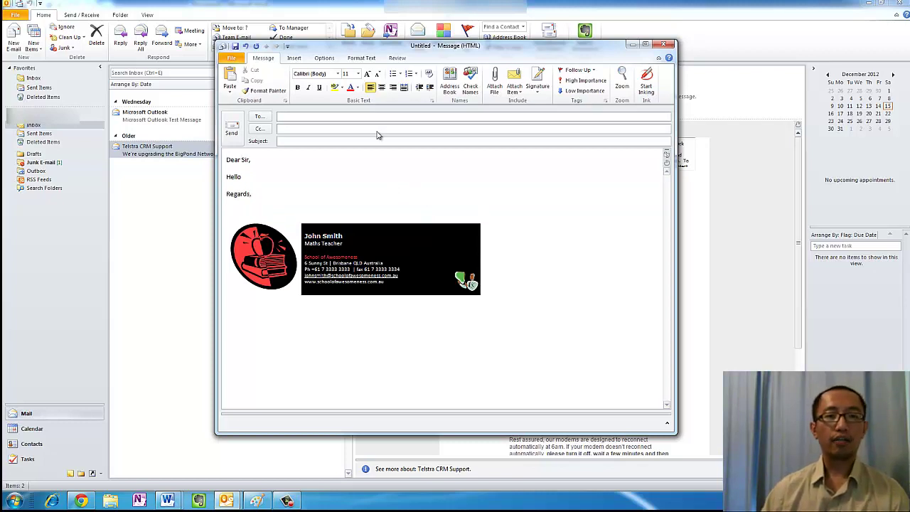
Close the test email and reply to the Microsoft Outlook Test Message
click(663, 44)
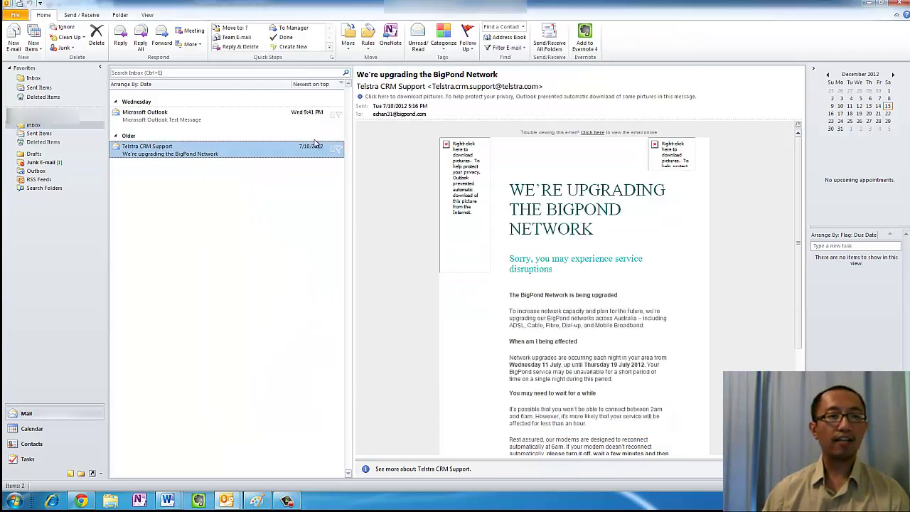
click(177, 120)
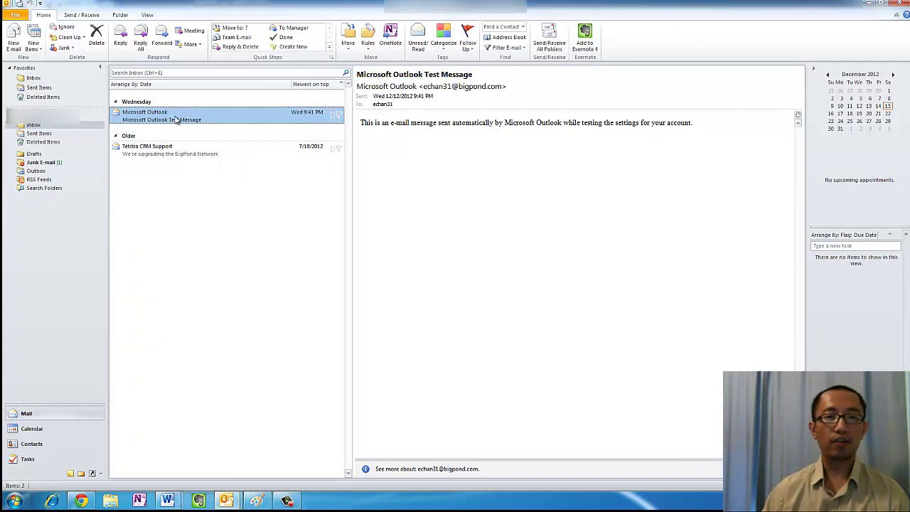
click(121, 43)
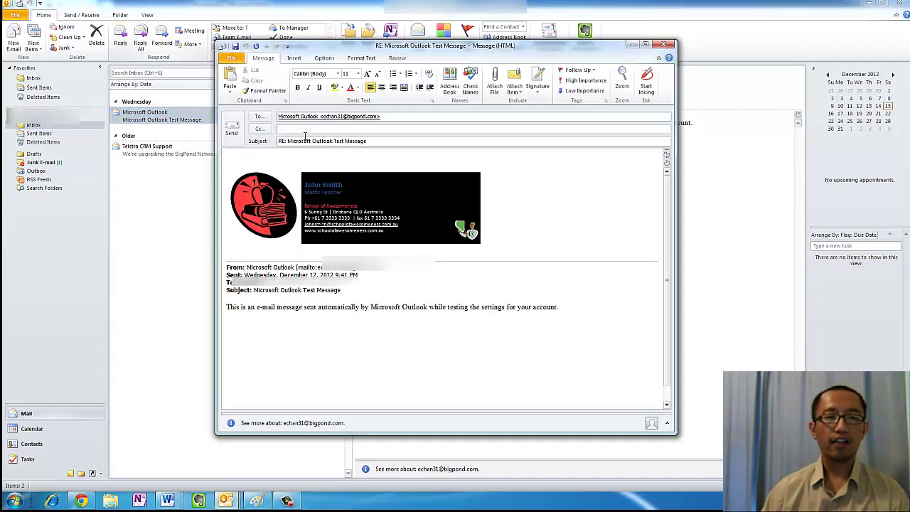